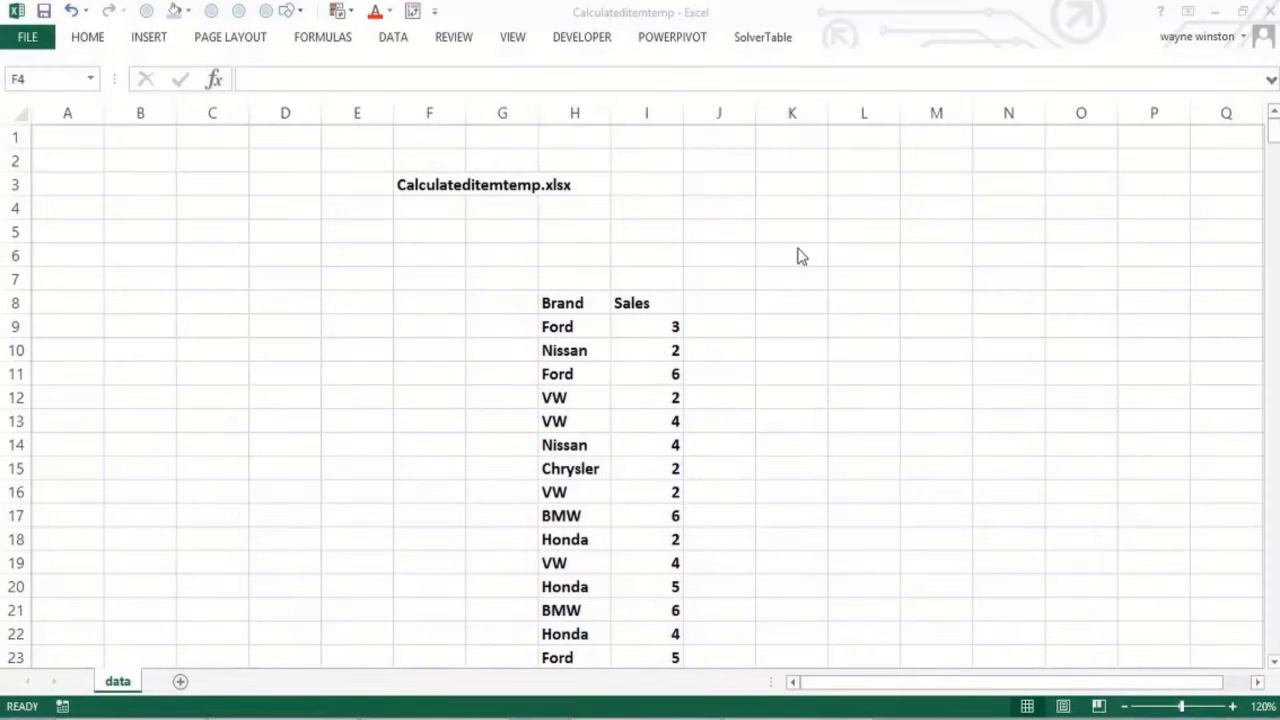
Enter the heading "Calculated Item" in cell E6
{"action": "left_click", "coordinate": [366, 254]}
{"action": "double_click", "coordinate": [363, 253]}
{"action": "type", "text": "C"}
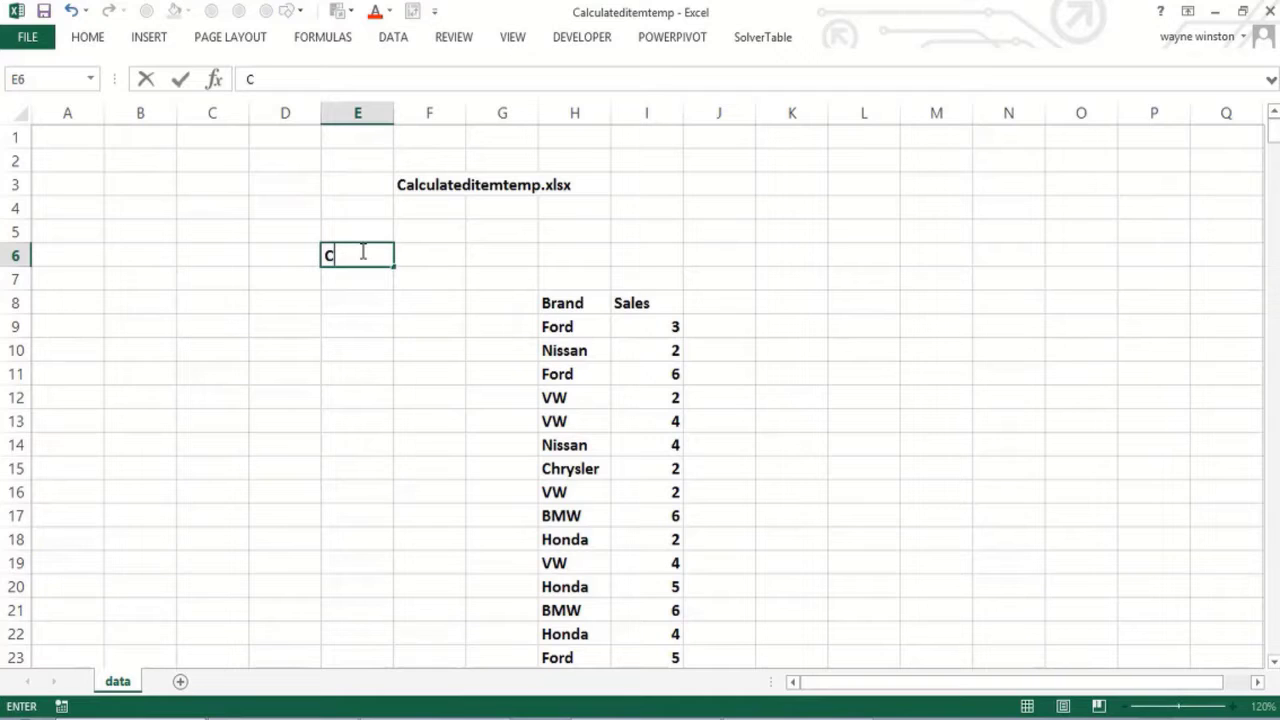
{"action": "type", "text": "alulate"}
{"action": "key", "text": "BackSpace"}
{"action": "key", "text": "BackSpace"}
{"action": "key", "text": "BackSpace"}
{"action": "key", "text": "BackSpace"}
{"action": "key", "text": "BackSpace"}
{"action": "key", "text": "BackSpace"}
{"action": "type", "text": "cula"}
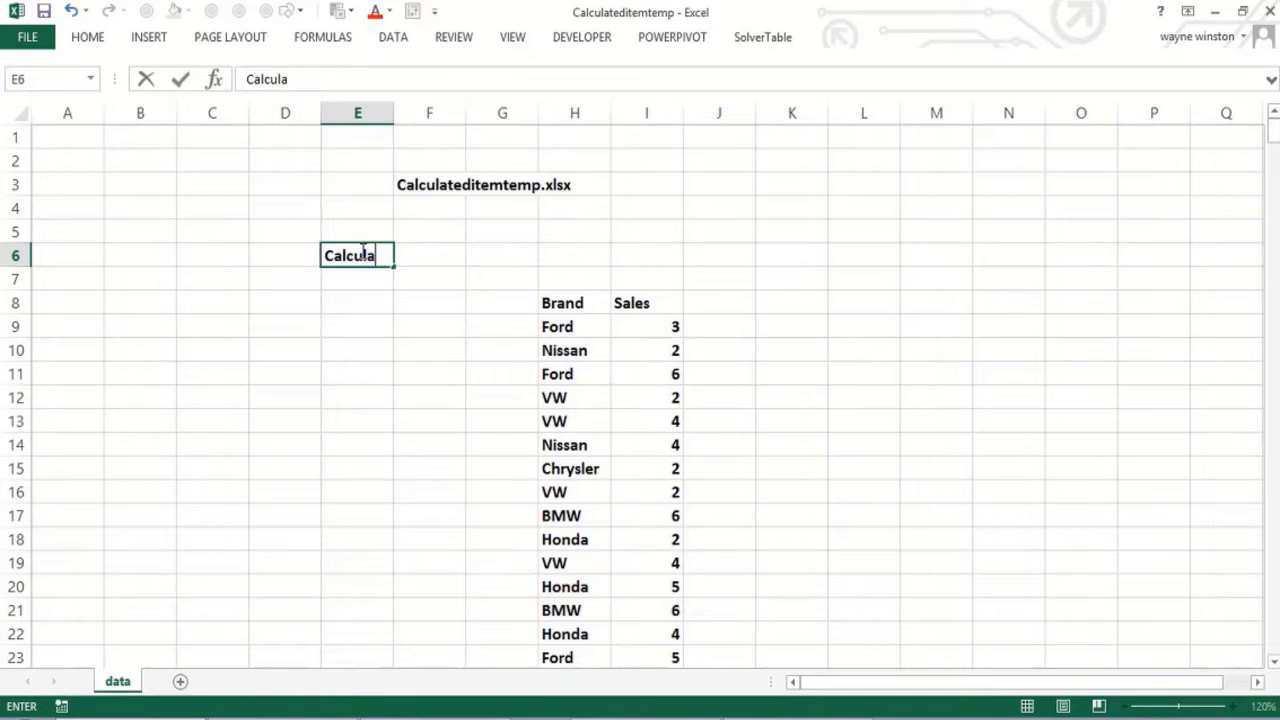
{"action": "type", "text": "ted I"}
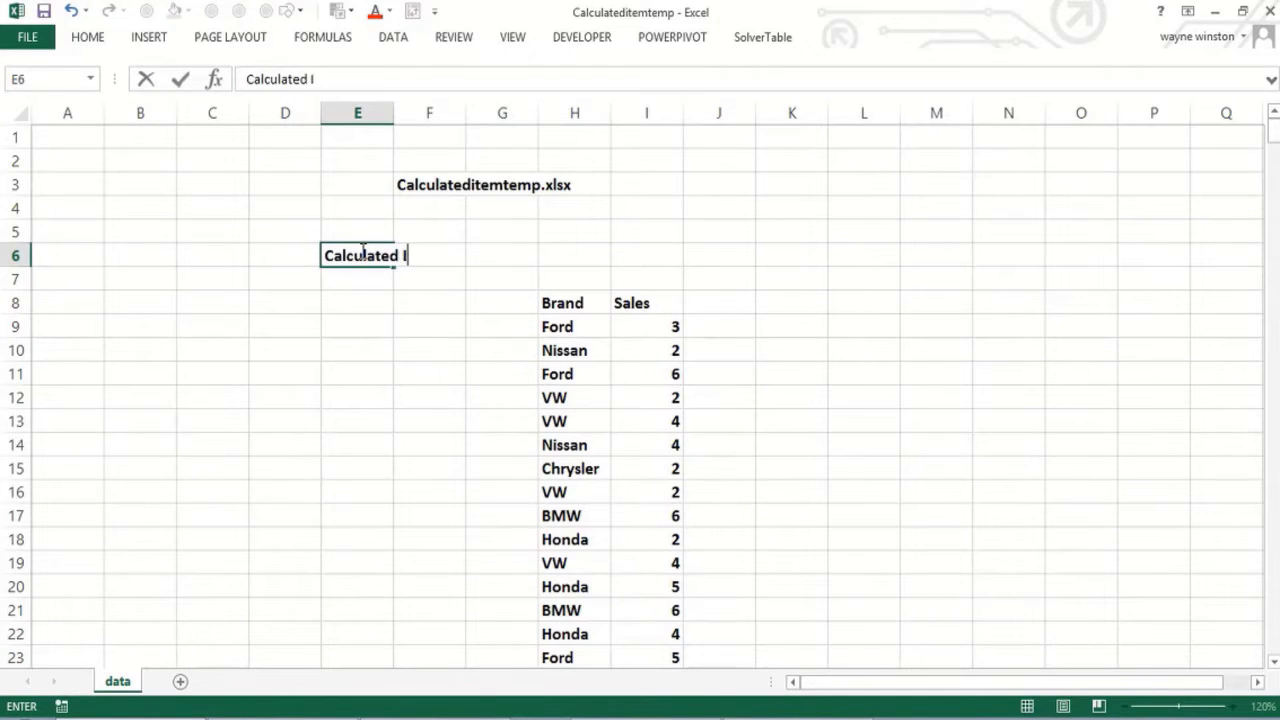
{"action": "type", "text": "tem"}
{"action": "key", "text": "Return"}
Add the note lines "Calculation" in E7 and "based on rows" in E8
{"action": "type", "text": "C"}
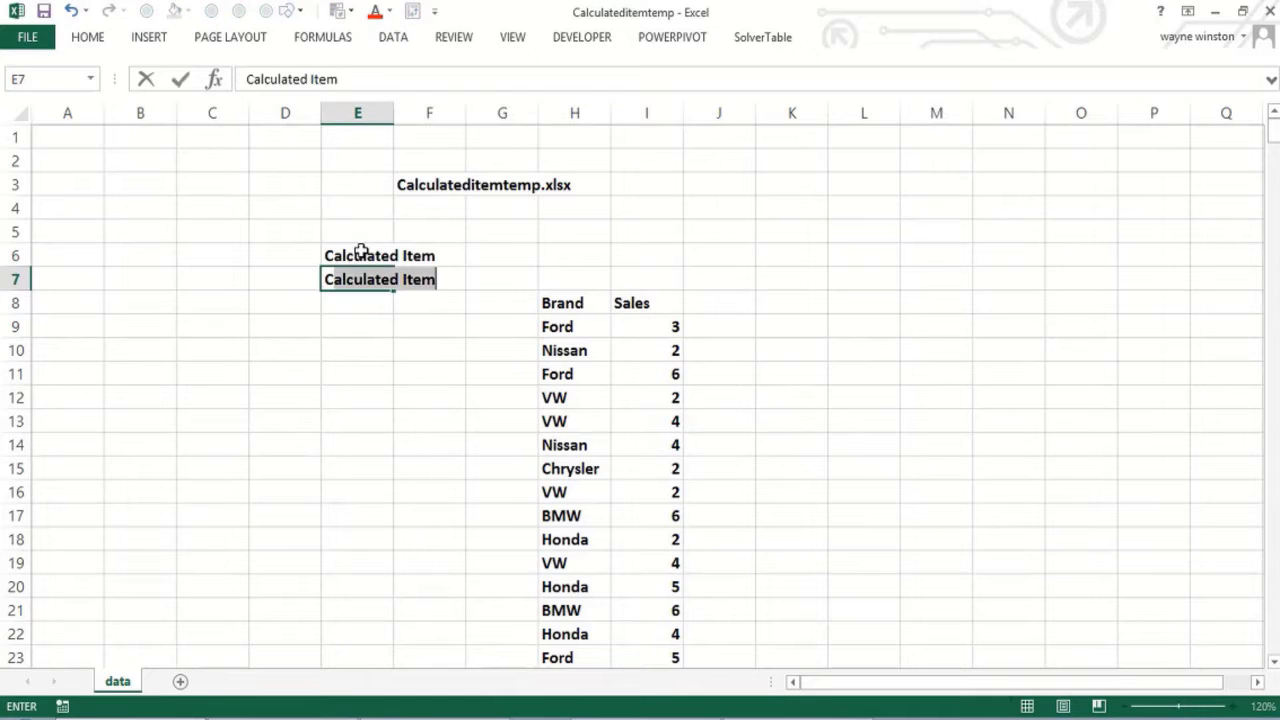
{"action": "type", "text": "alculation"}
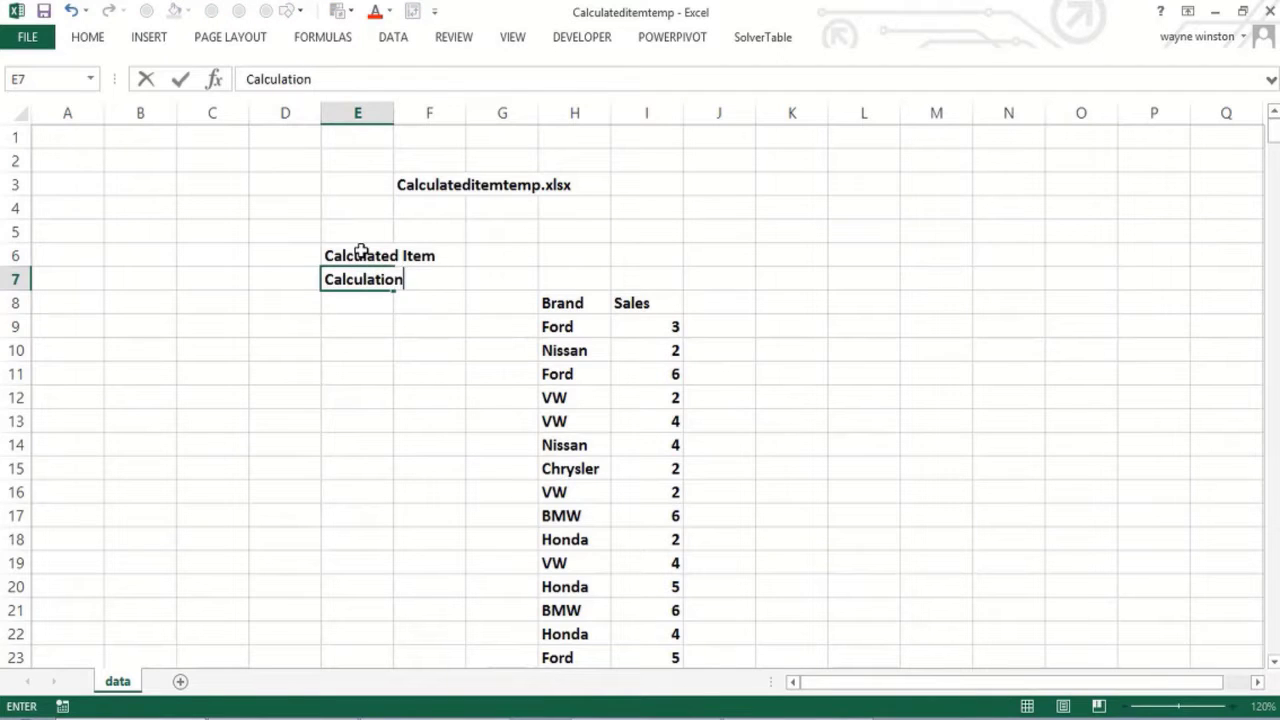
{"action": "key", "text": "Return"}
{"action": "type", "text": "ba"}
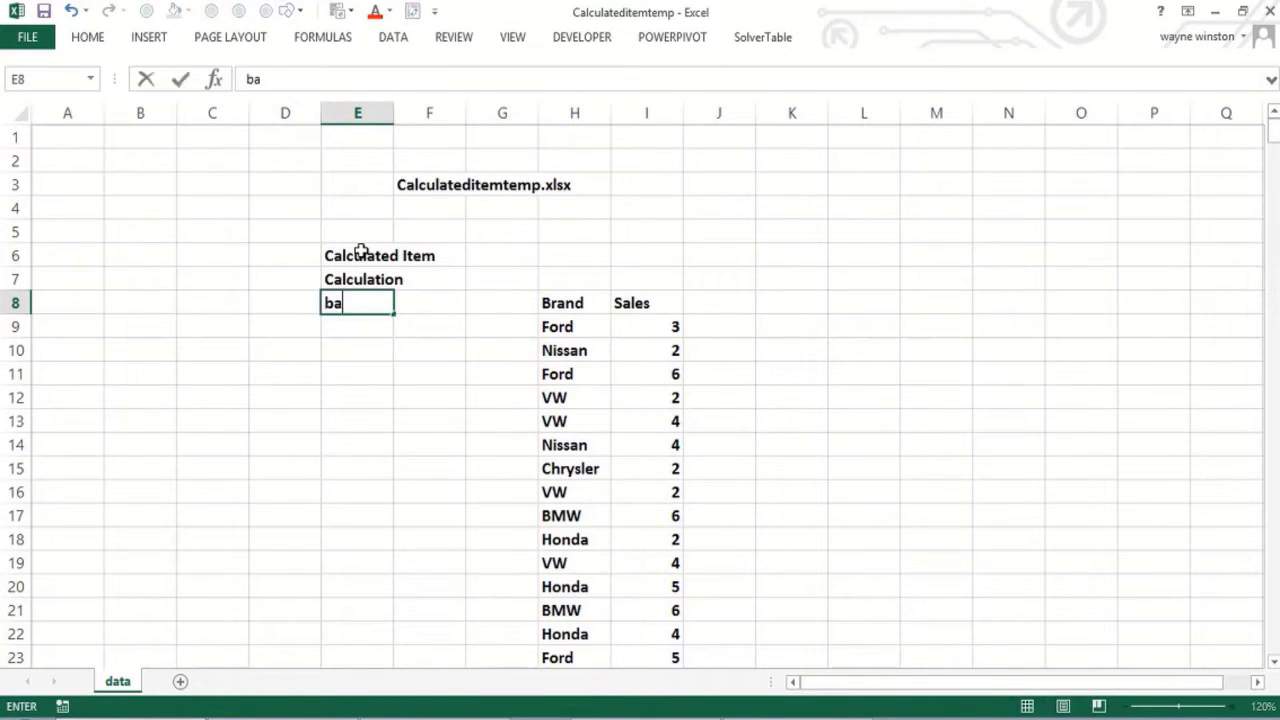
{"action": "type", "text": "sed on rows"}
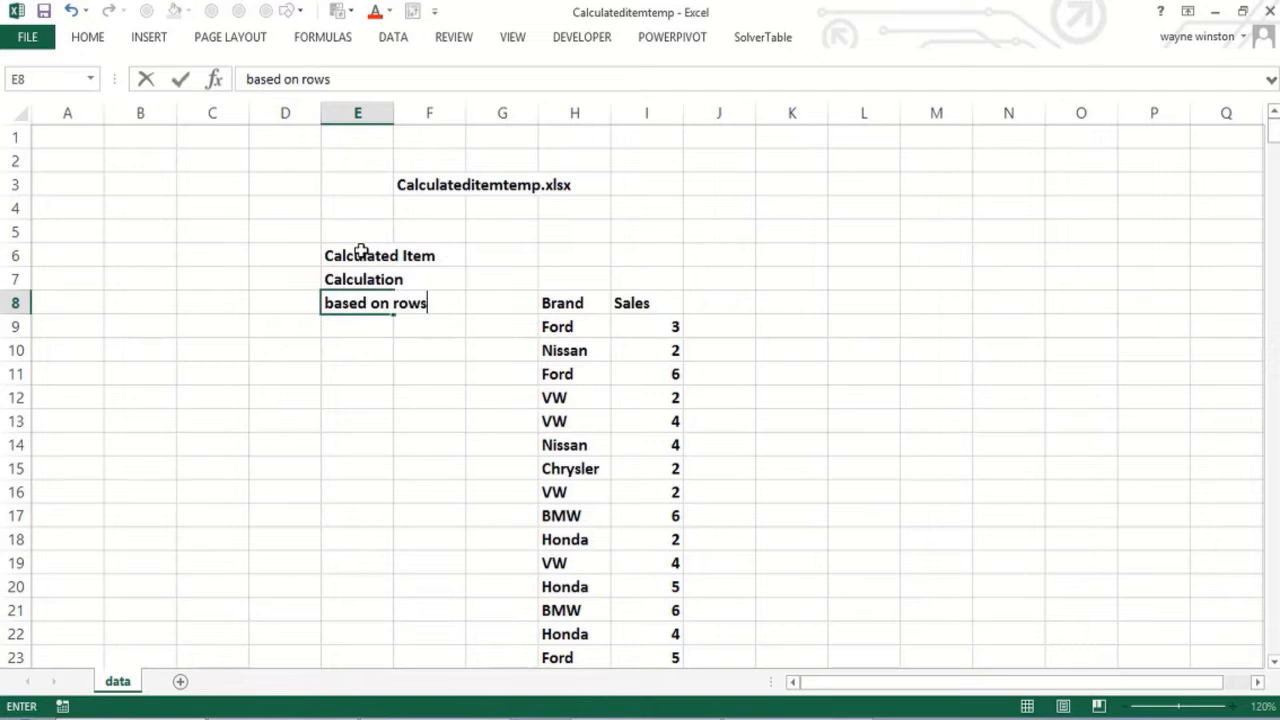
{"action": "key", "text": "Return"}
Finish the note with "of" in E9 and "PivotTable" in E10
{"action": "type", "text": "of"}
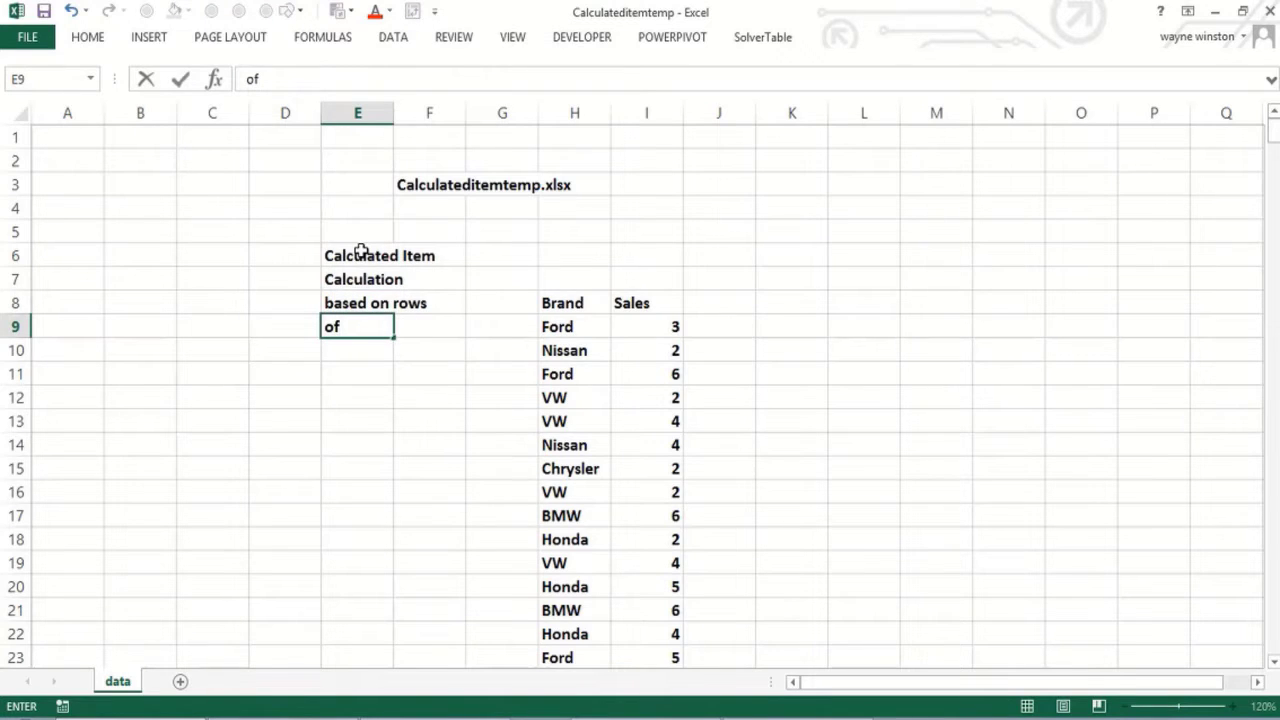
{"action": "key", "text": "Return"}
{"action": "type", "text": "Of"}
{"action": "key", "text": "BackSpace"}
{"action": "type", "text": "i"}
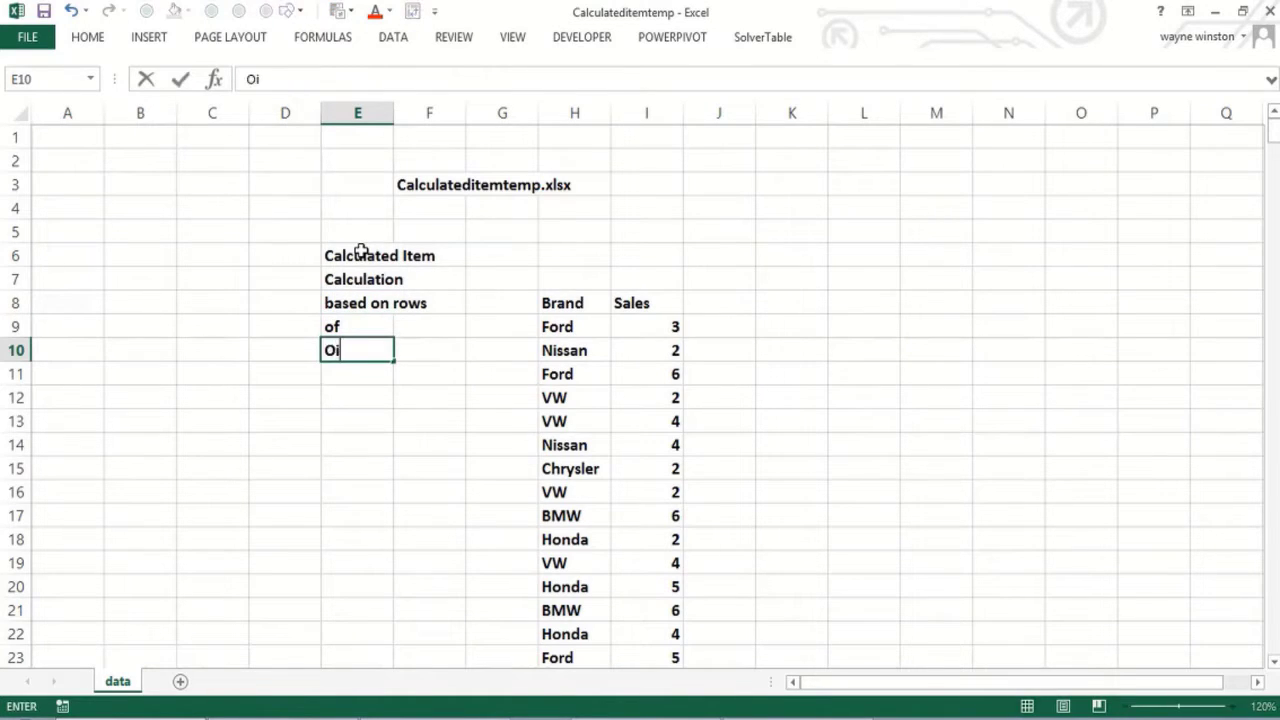
{"action": "type", "text": "vot"}
{"action": "key", "text": "BackSpace"}
{"action": "key", "text": "BackSpace"}
{"action": "key", "text": "BackSpace"}
{"action": "key", "text": "BackSpace"}
{"action": "type", "text": "Pivot"}
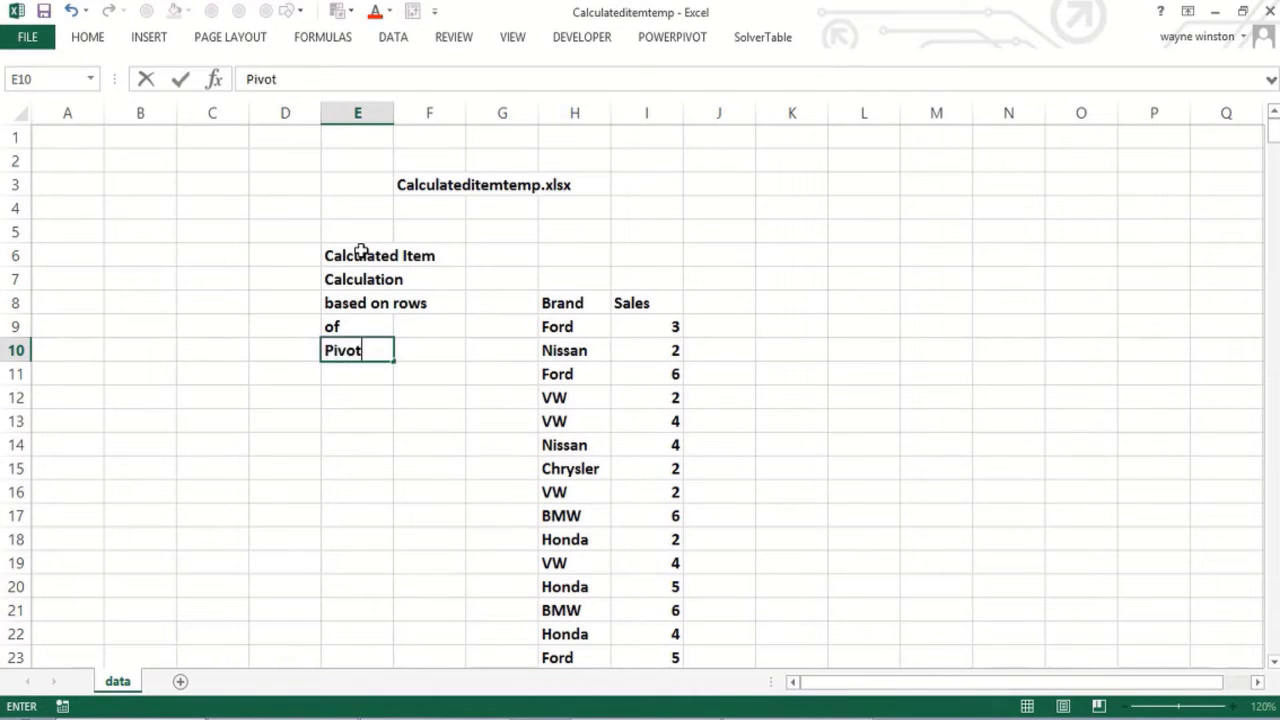
{"action": "type", "text": "Table"}
{"action": "key", "text": "Return"}
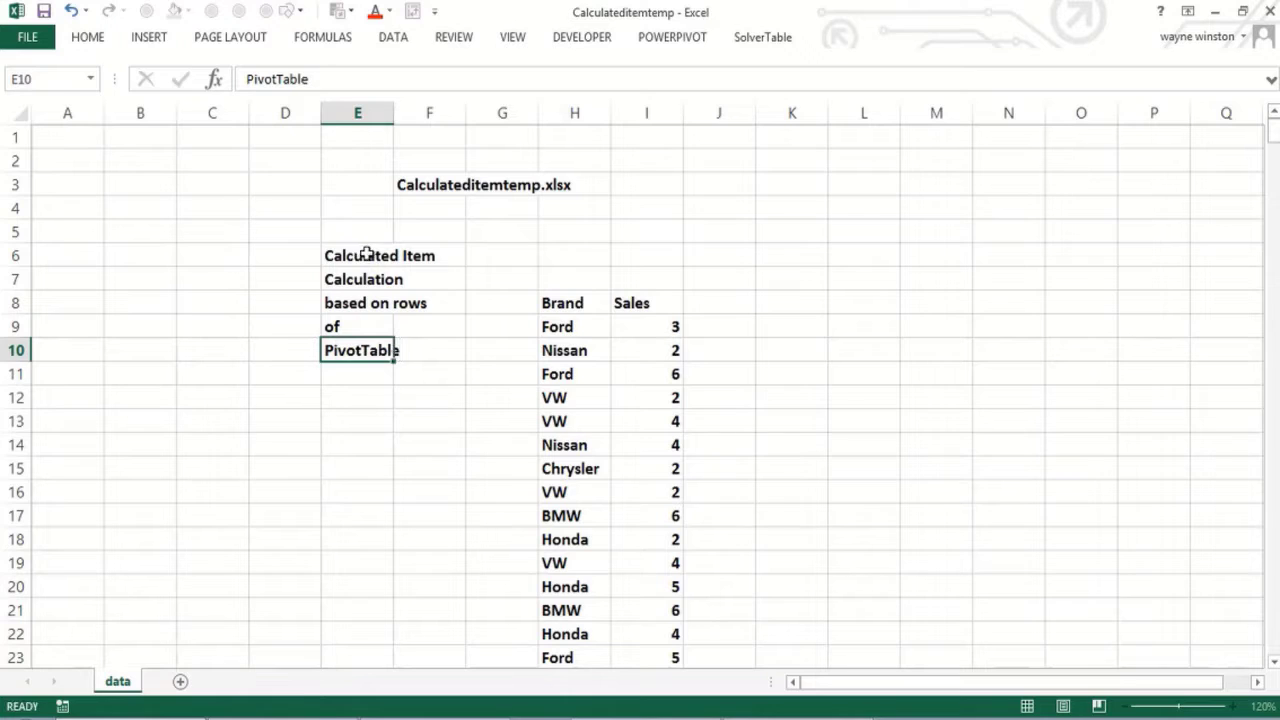
Examine the brand names and their sales figures in the data list in columns H and I
{"action": "left_click", "coordinate": [593, 326]}
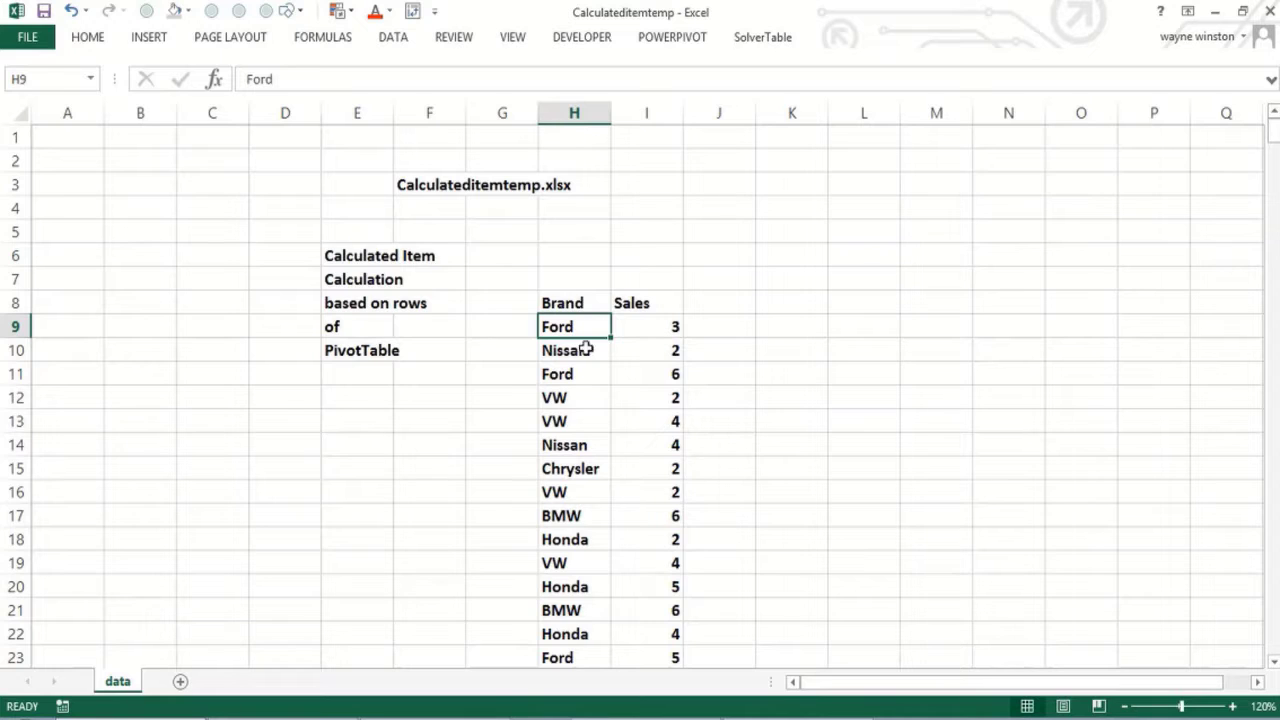
{"action": "left_click", "coordinate": [592, 368]}
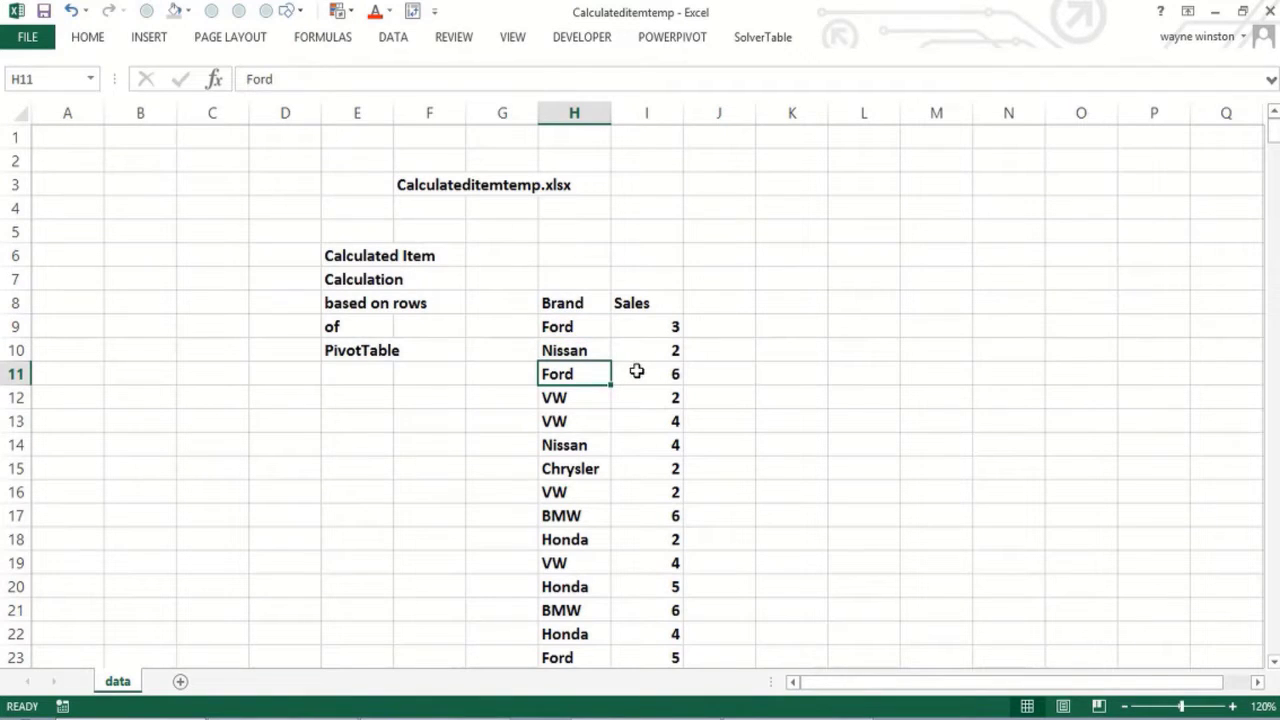
{"action": "left_click", "coordinate": [636, 372]}
{"action": "left_click", "coordinate": [645, 332]}
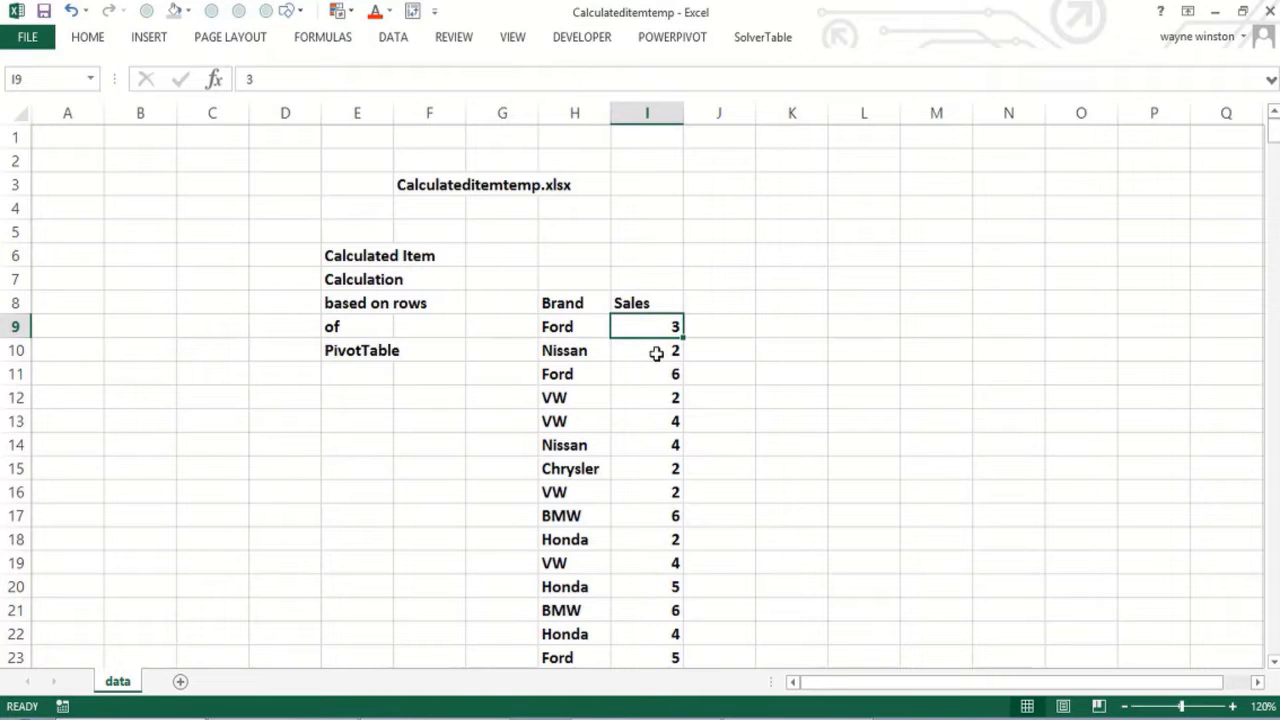
{"action": "left_click", "coordinate": [655, 351]}
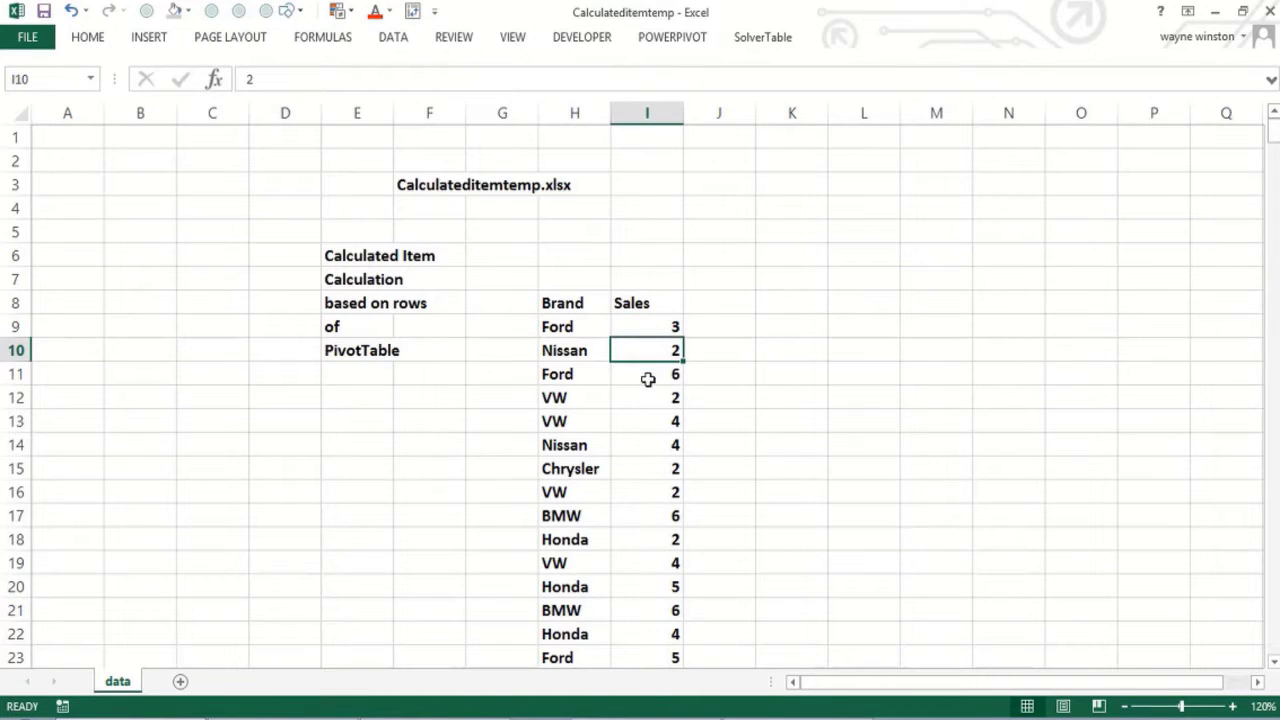
{"action": "left_click", "coordinate": [646, 376]}
{"action": "left_click", "coordinate": [584, 463]}
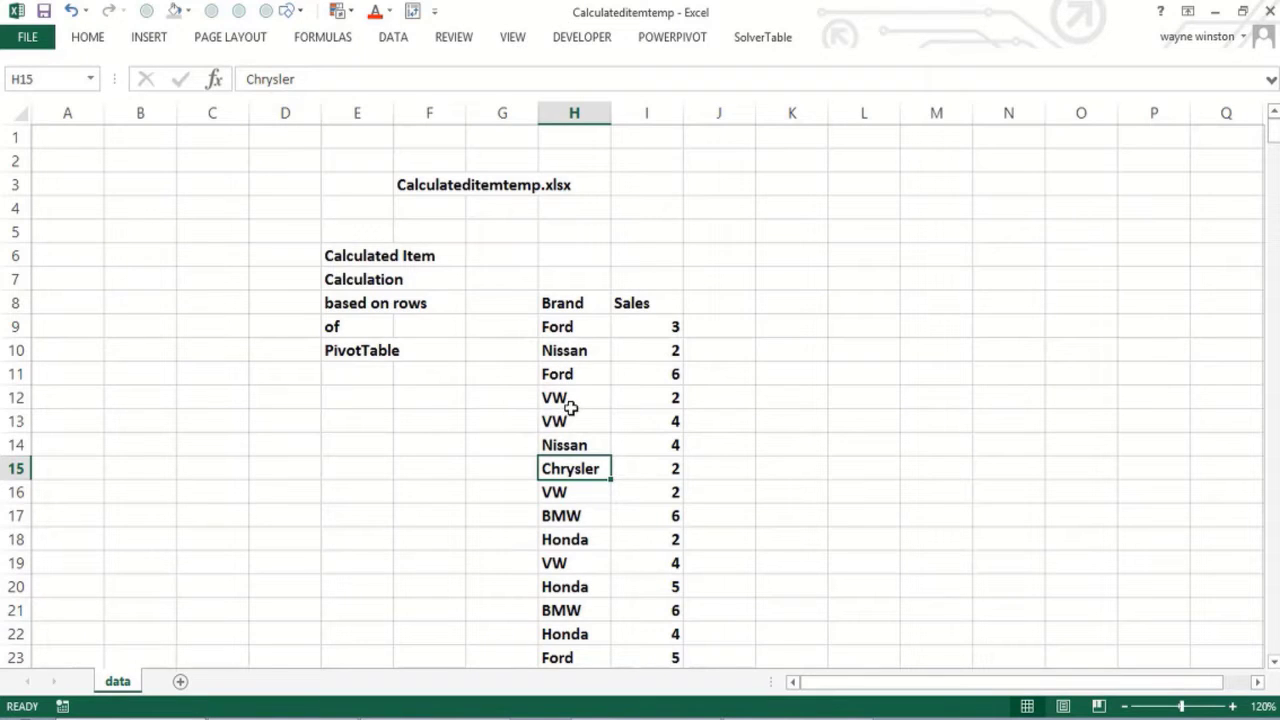
{"action": "left_click", "coordinate": [571, 532]}
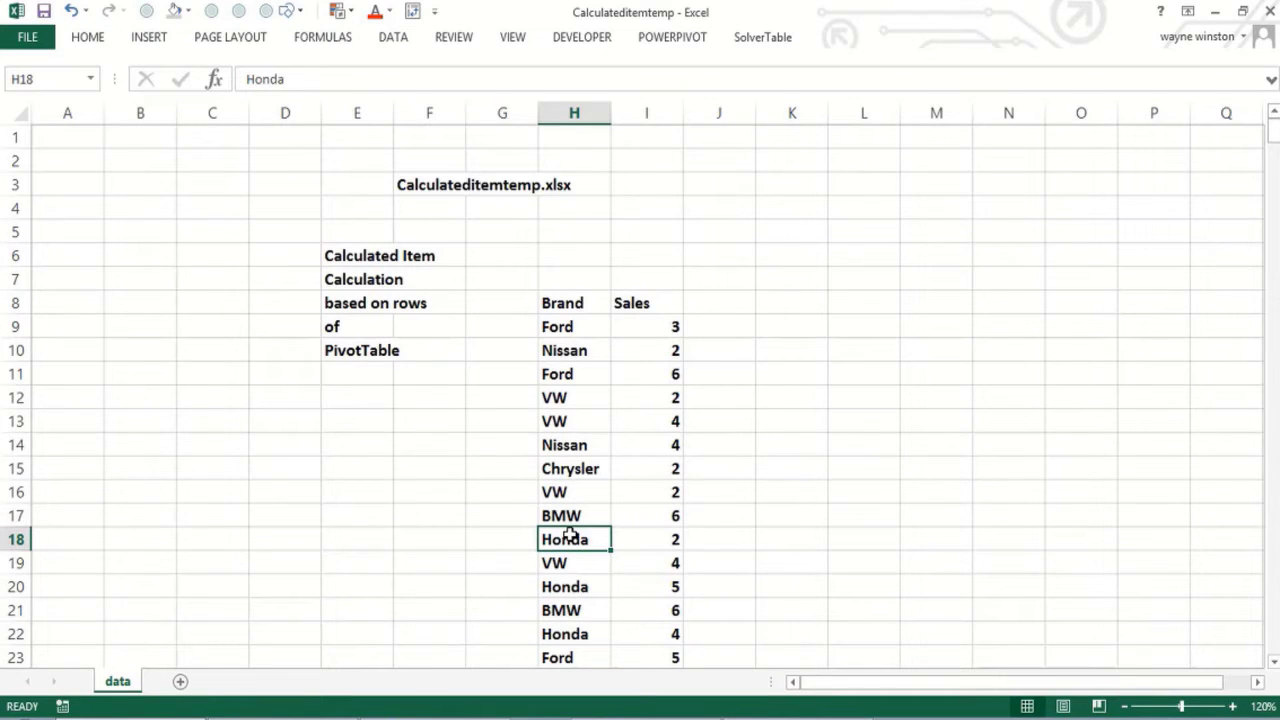
Create a PivotTable from data!H8:I492 on a new worksheet, with Brand as rows and the sum of Sales as values
{"action": "left_click", "coordinate": [626, 468]}
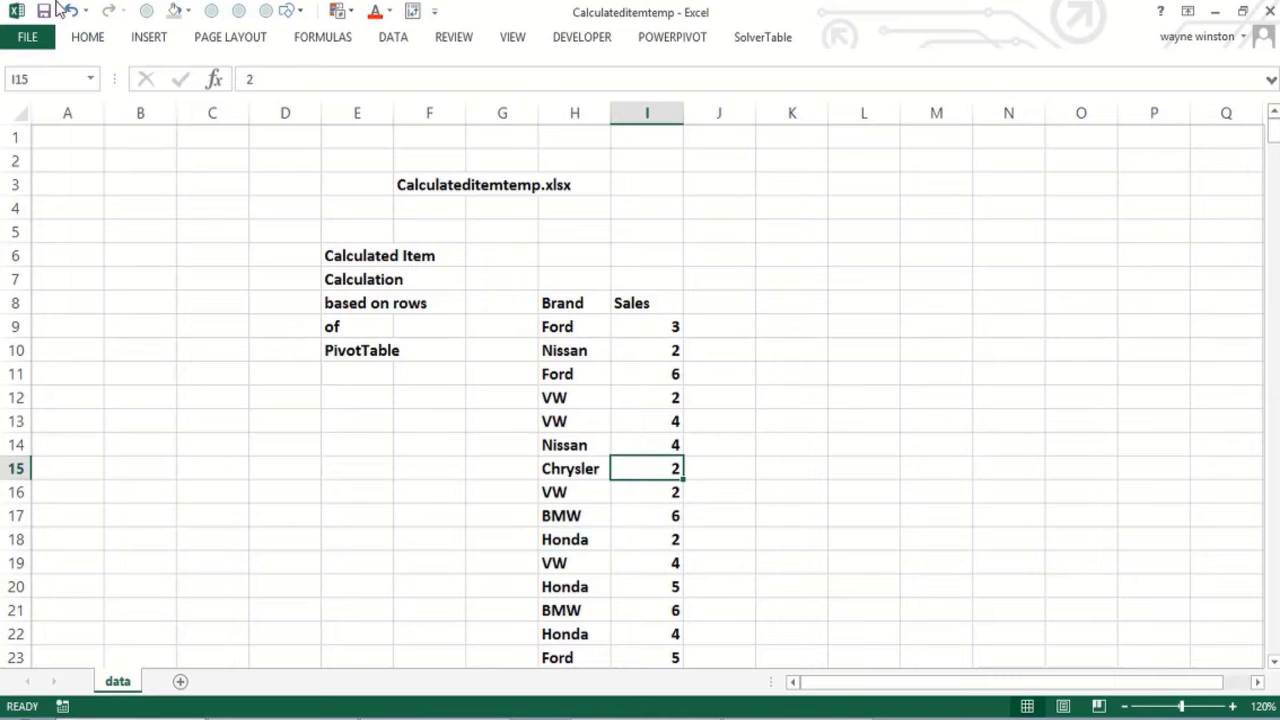
{"action": "left_click", "coordinate": [160, 37]}
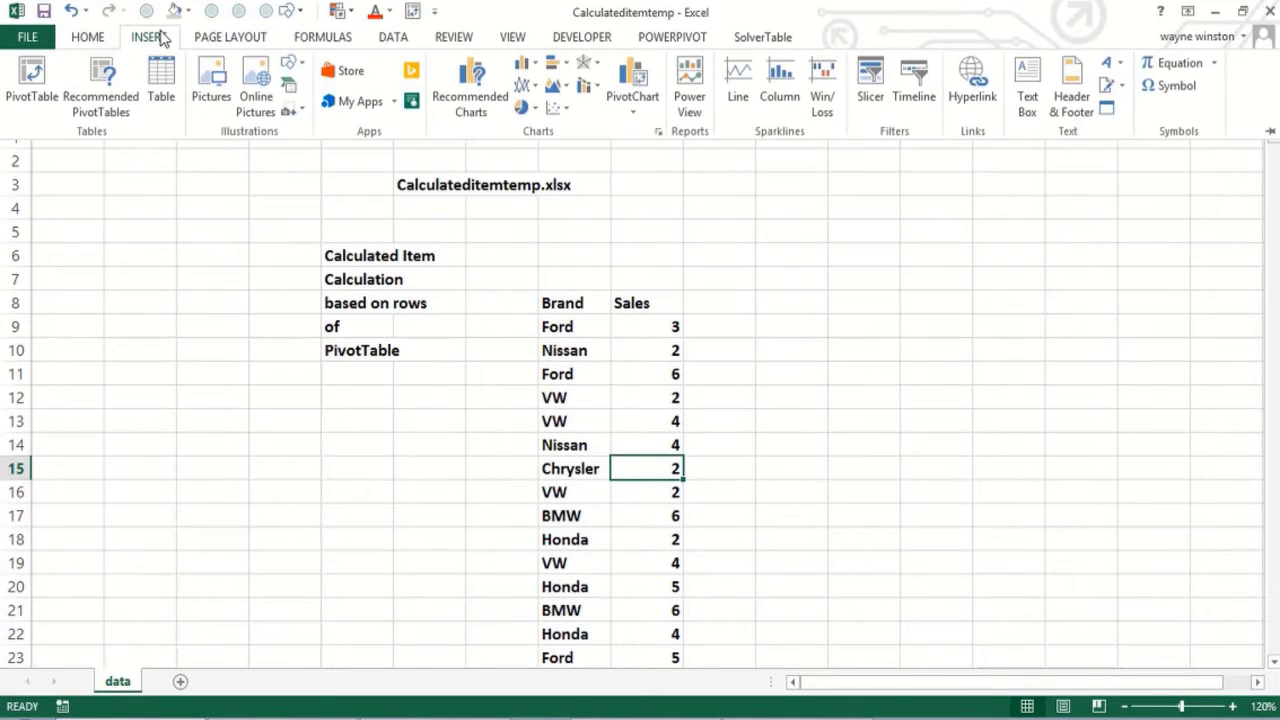
{"action": "left_click", "coordinate": [32, 80]}
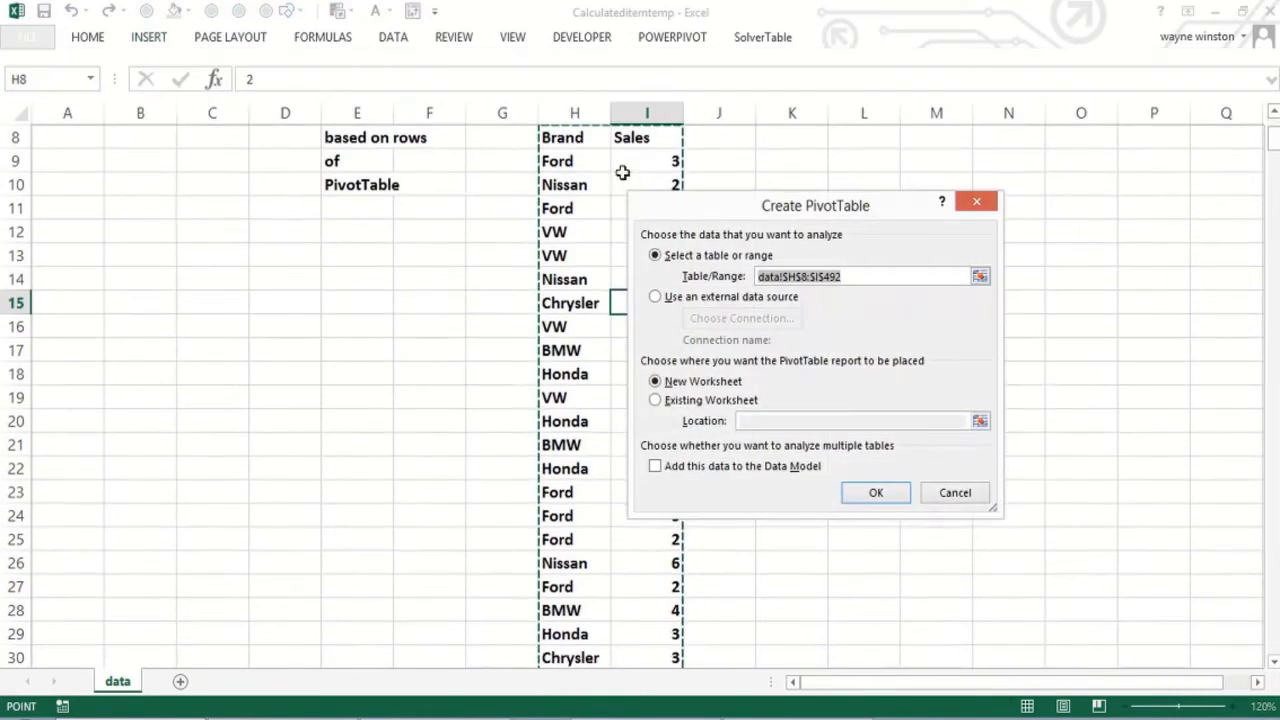
{"action": "left_click", "coordinate": [876, 492]}
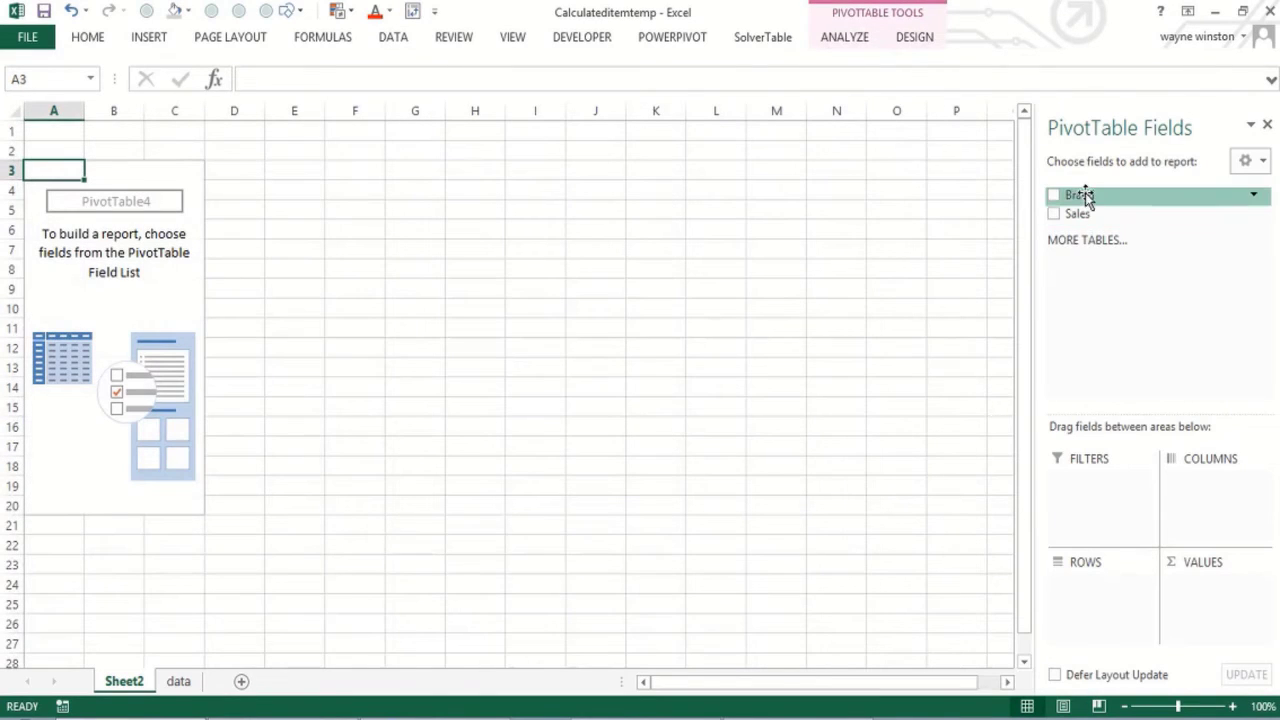
{"action": "left_click_drag", "start_coordinate": [1085, 193], "coordinate": [1087, 611]}
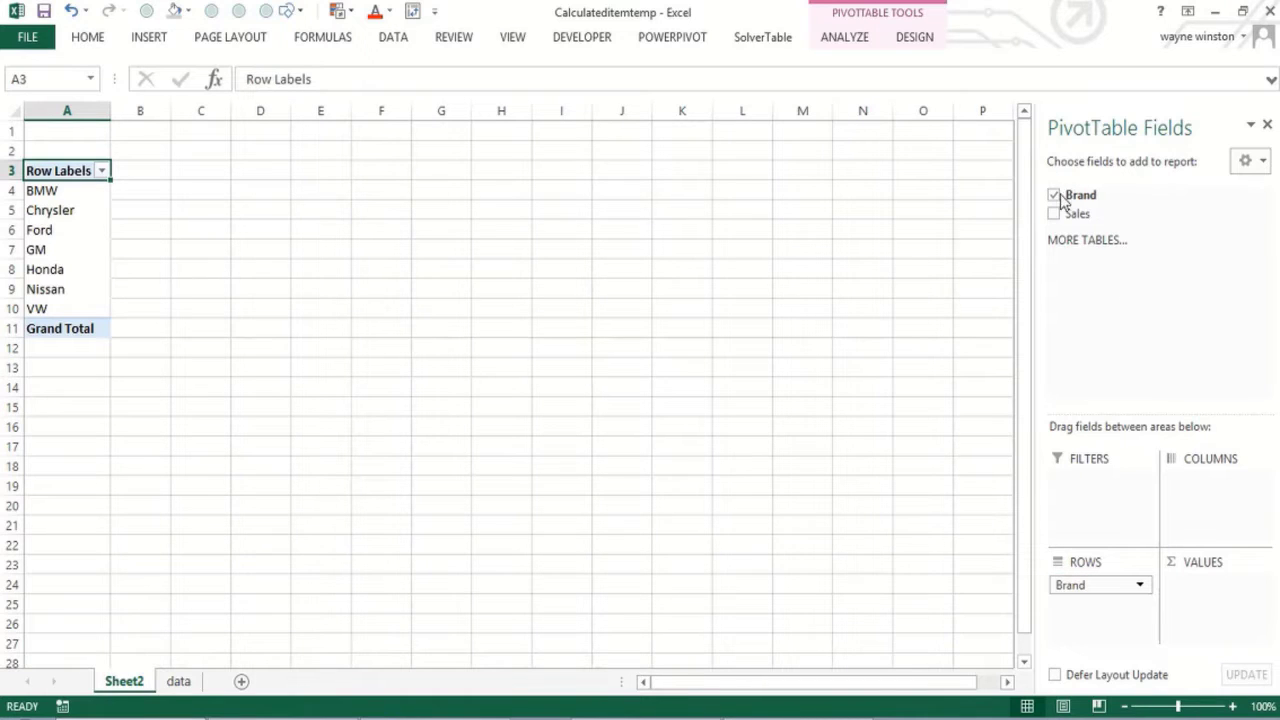
{"action": "left_click_drag", "start_coordinate": [1068, 212], "coordinate": [1196, 597]}
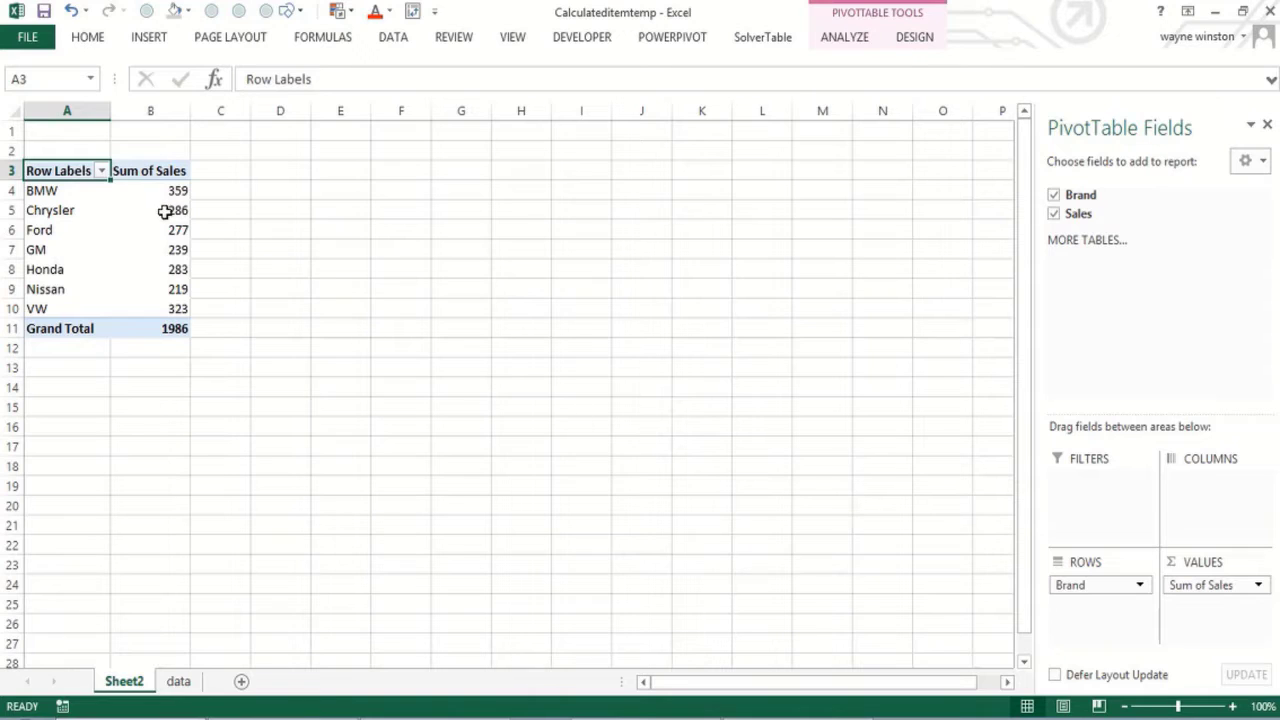
Start a new calculated item in the PivotTable's Brand field and name it Japan
{"action": "left_click", "coordinate": [58, 234]}
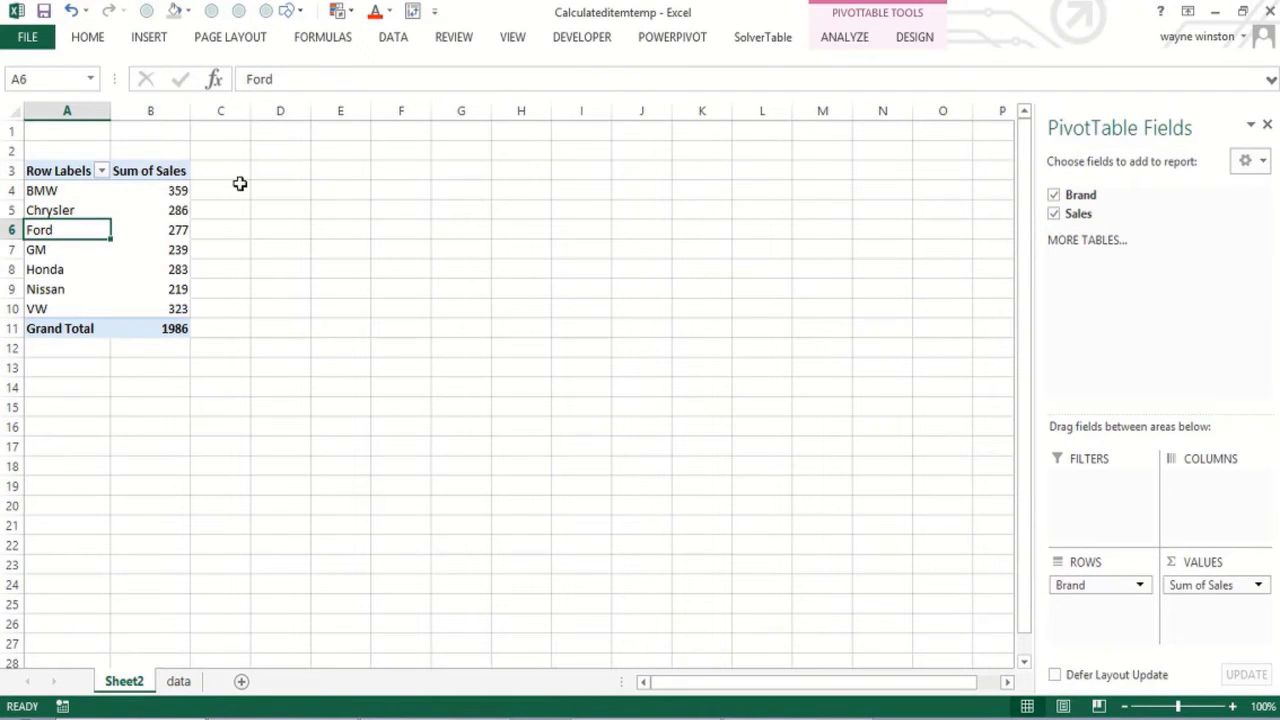
{"action": "left_click", "coordinate": [838, 40]}
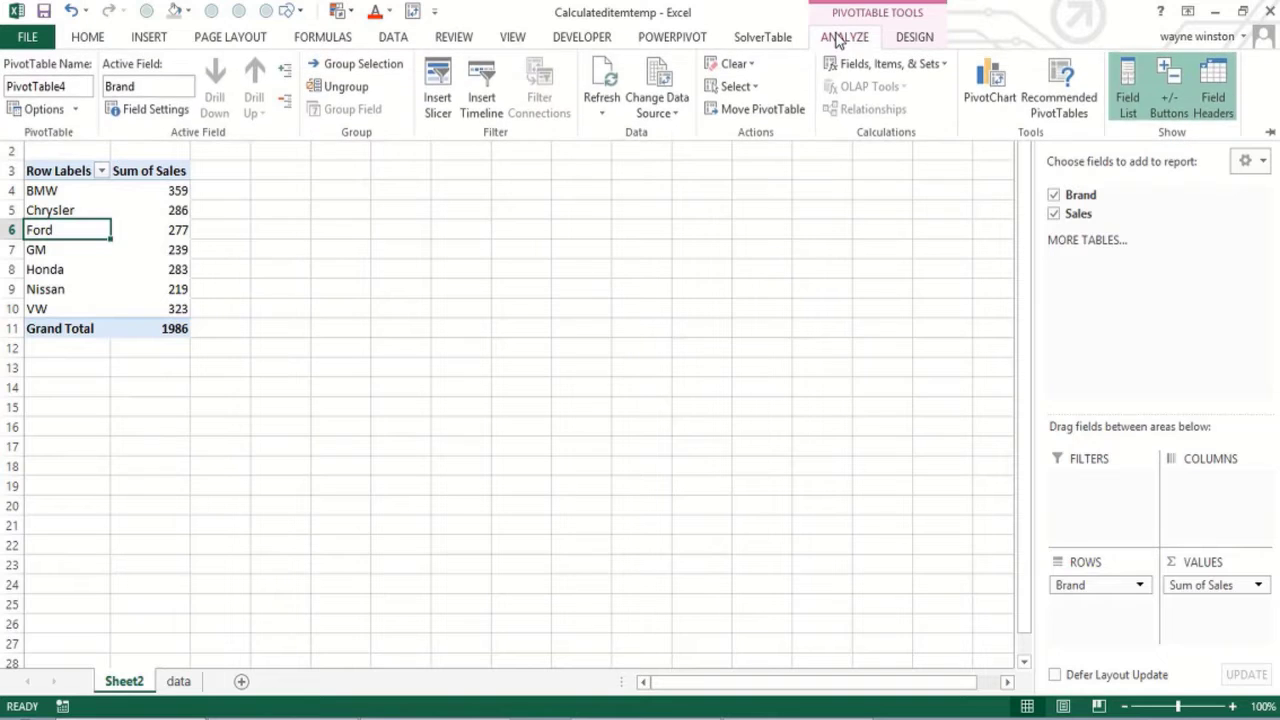
{"action": "left_click", "coordinate": [943, 65]}
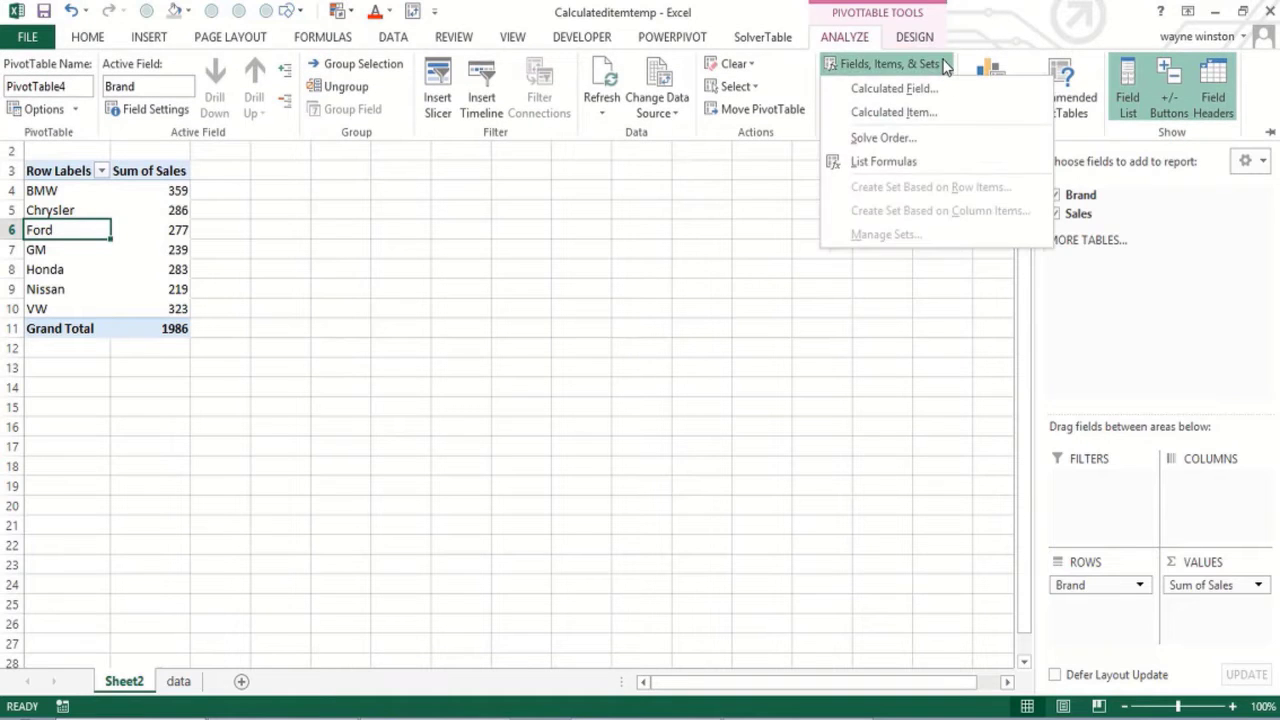
{"action": "left_click", "coordinate": [915, 117]}
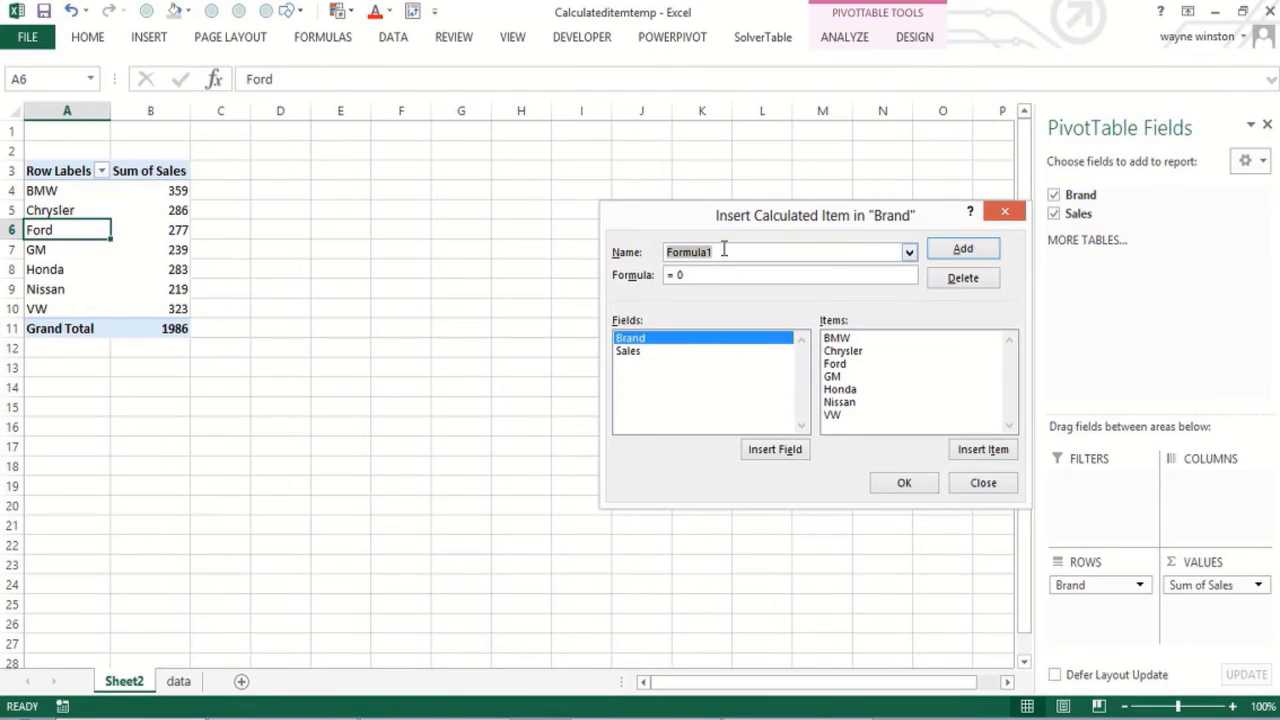
{"action": "type", "text": "Usa"}
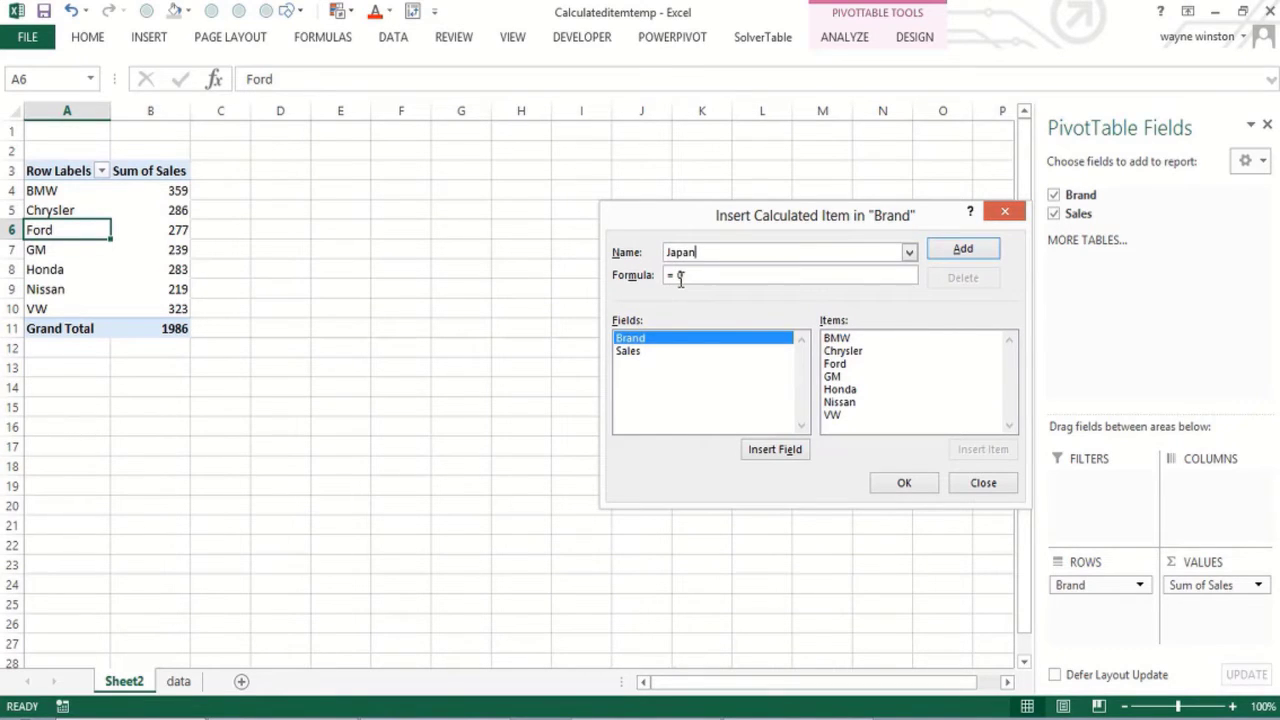
Define the Japan item's formula as Nissan + Honda and insert the item into the PivotTable
{"action": "left_click", "coordinate": [842, 392]}
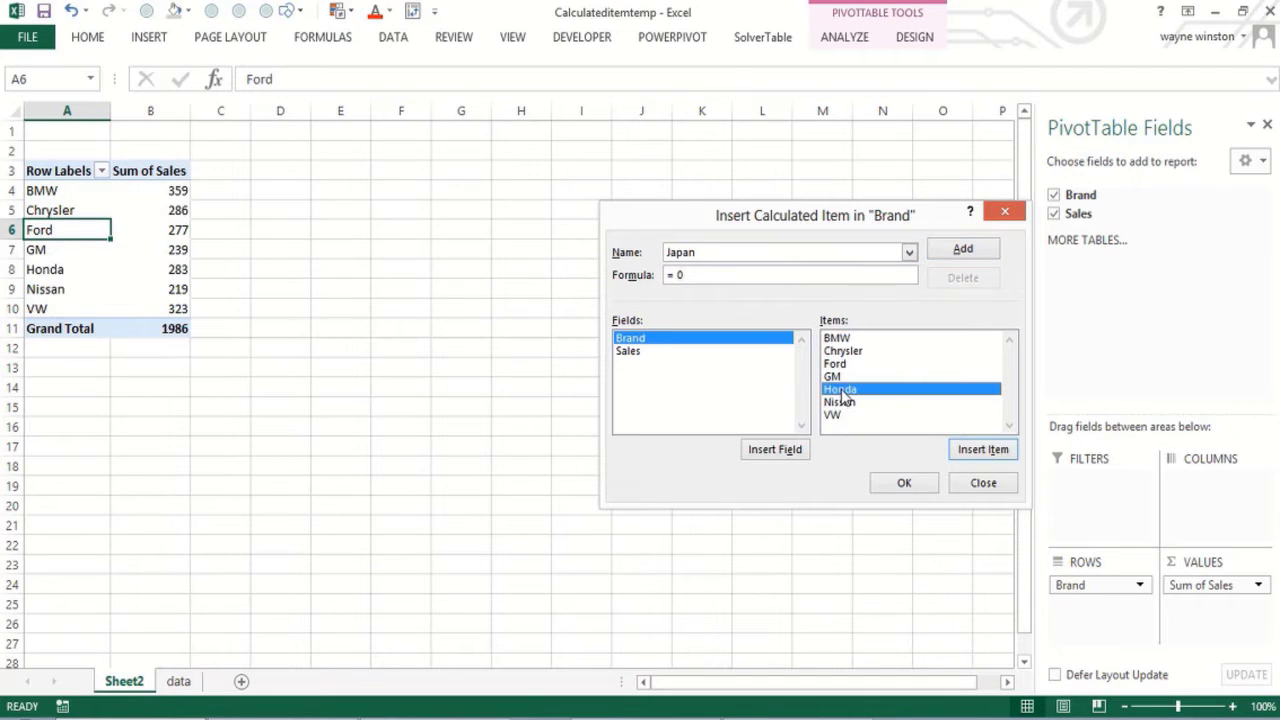
{"action": "left_click", "coordinate": [983, 450]}
{"action": "type", "text": "+"}
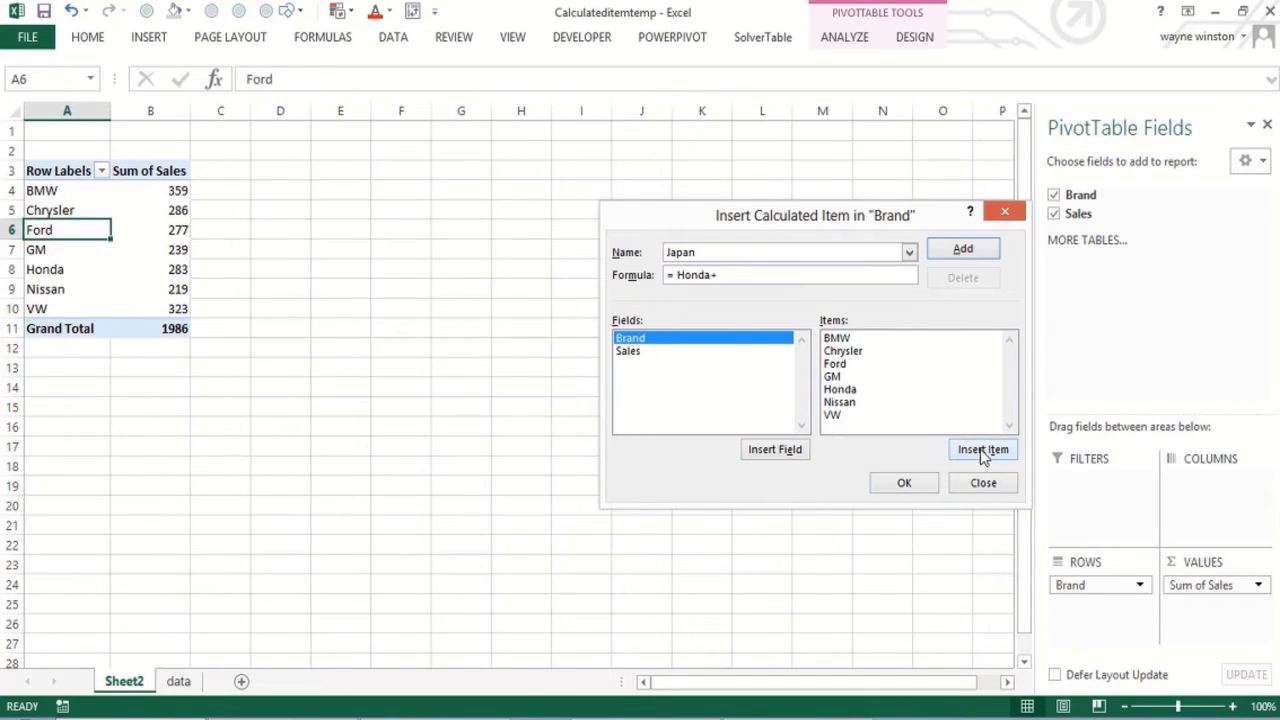
{"action": "left_click", "coordinate": [838, 402]}
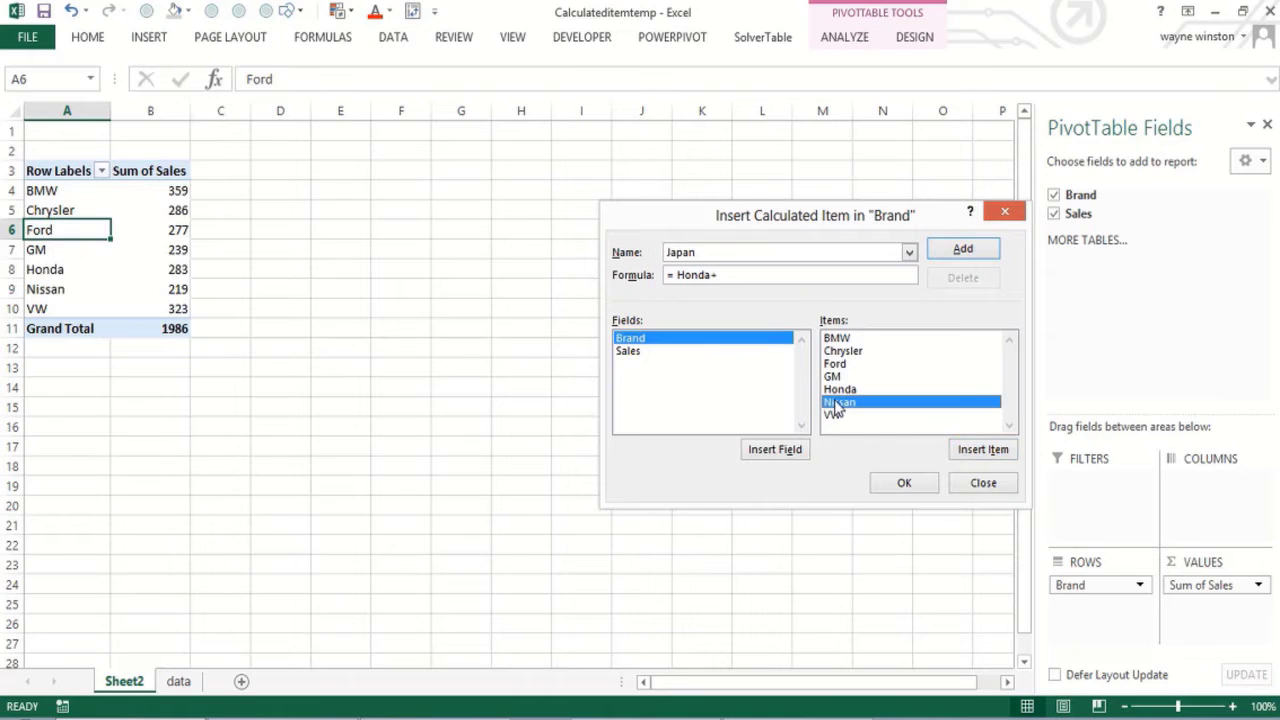
{"action": "left_click", "coordinate": [897, 487]}
{"action": "key", "text": "Return"}
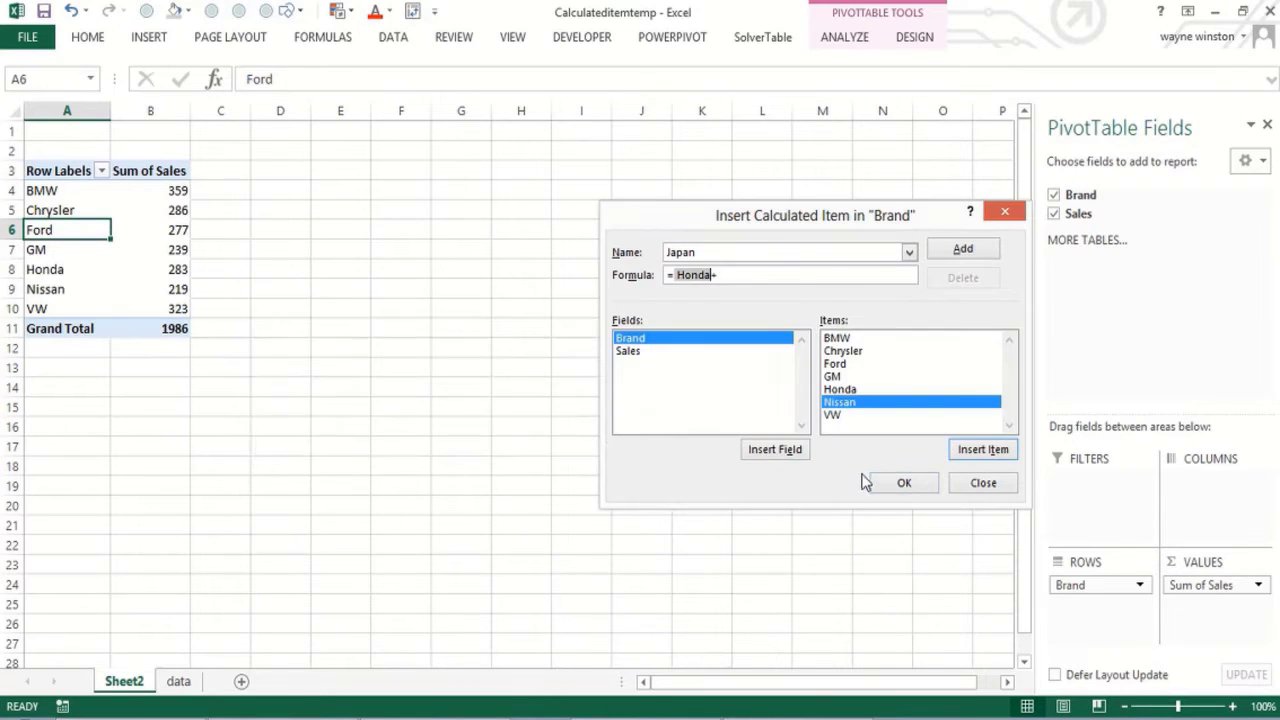
{"action": "left_click", "coordinate": [970, 451]}
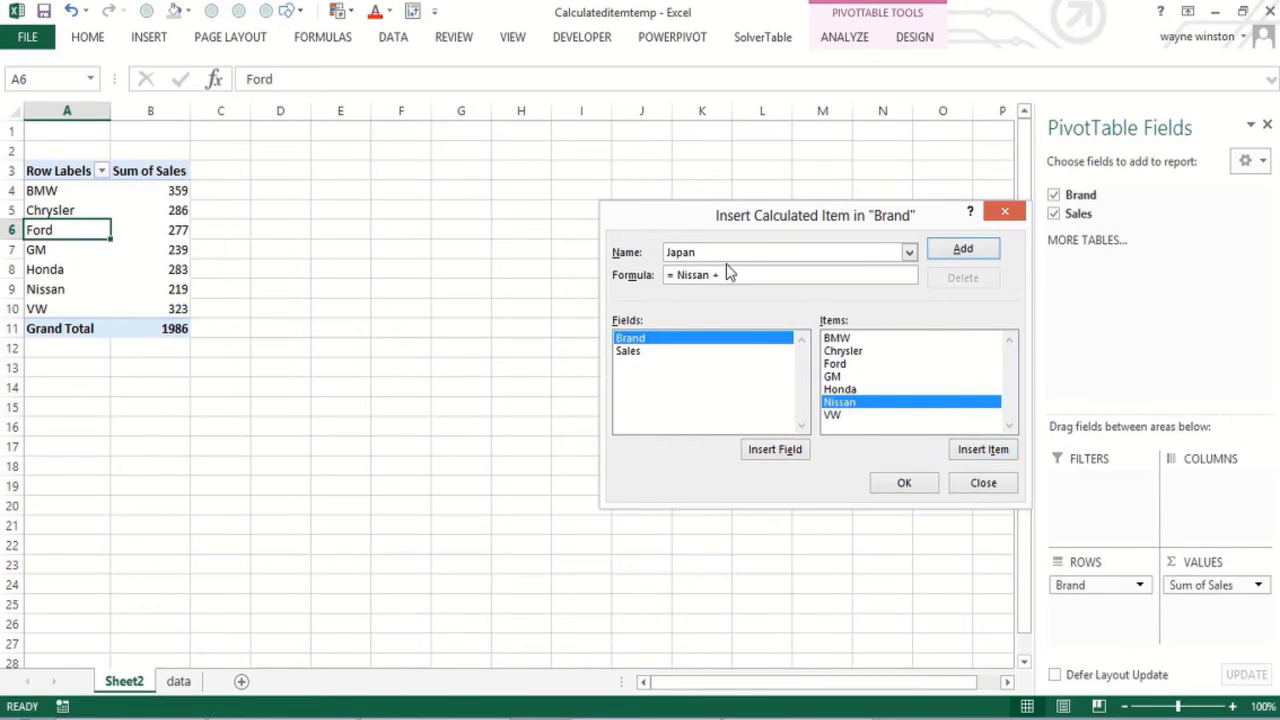
{"action": "left_click", "coordinate": [838, 390]}
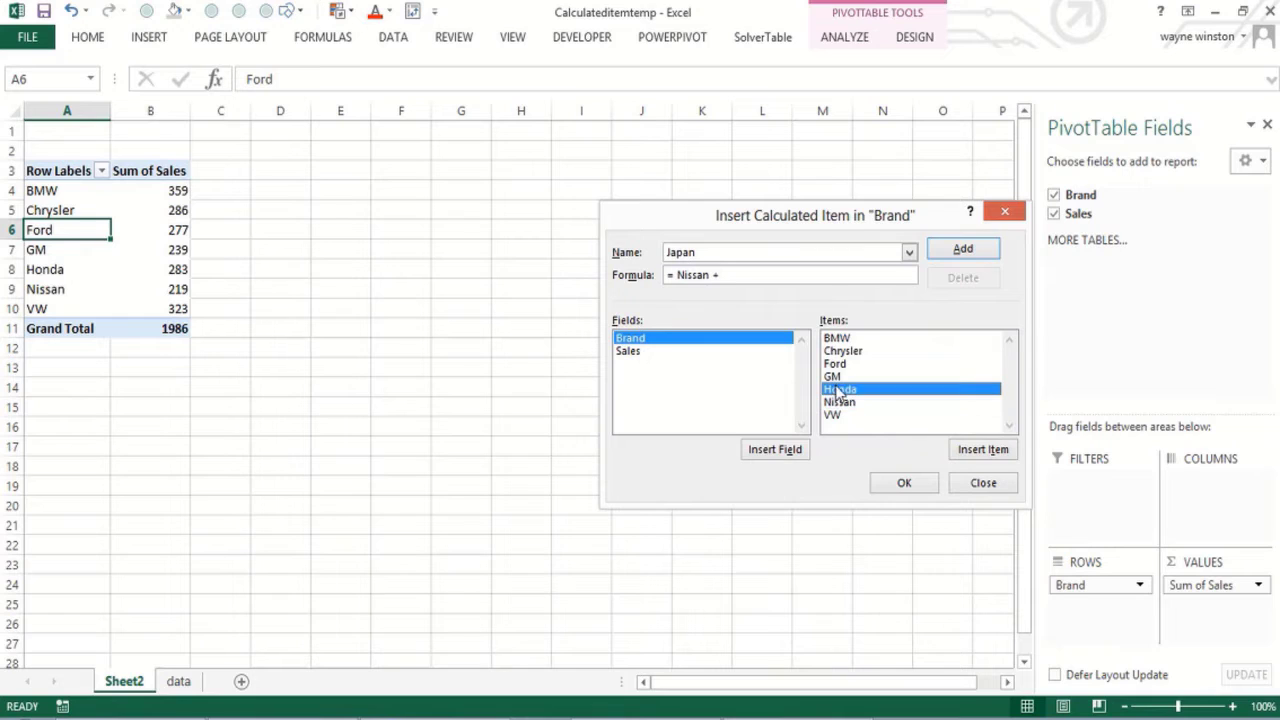
{"action": "left_click", "coordinate": [979, 452]}
{"action": "left_click", "coordinate": [904, 482]}
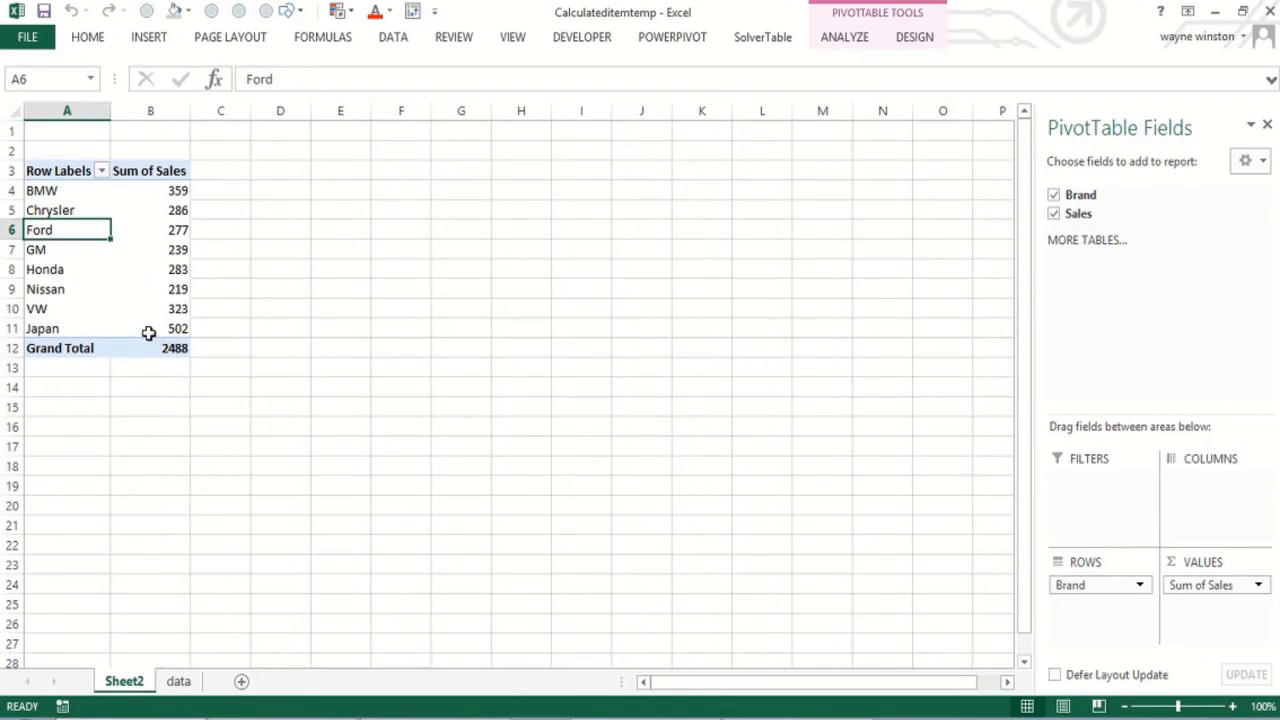
Turn off the PivotTable's grand totals for both rows and columns
{"action": "mouse_move", "coordinate": [133, 326]}
{"action": "left_click", "coordinate": [158, 288]}
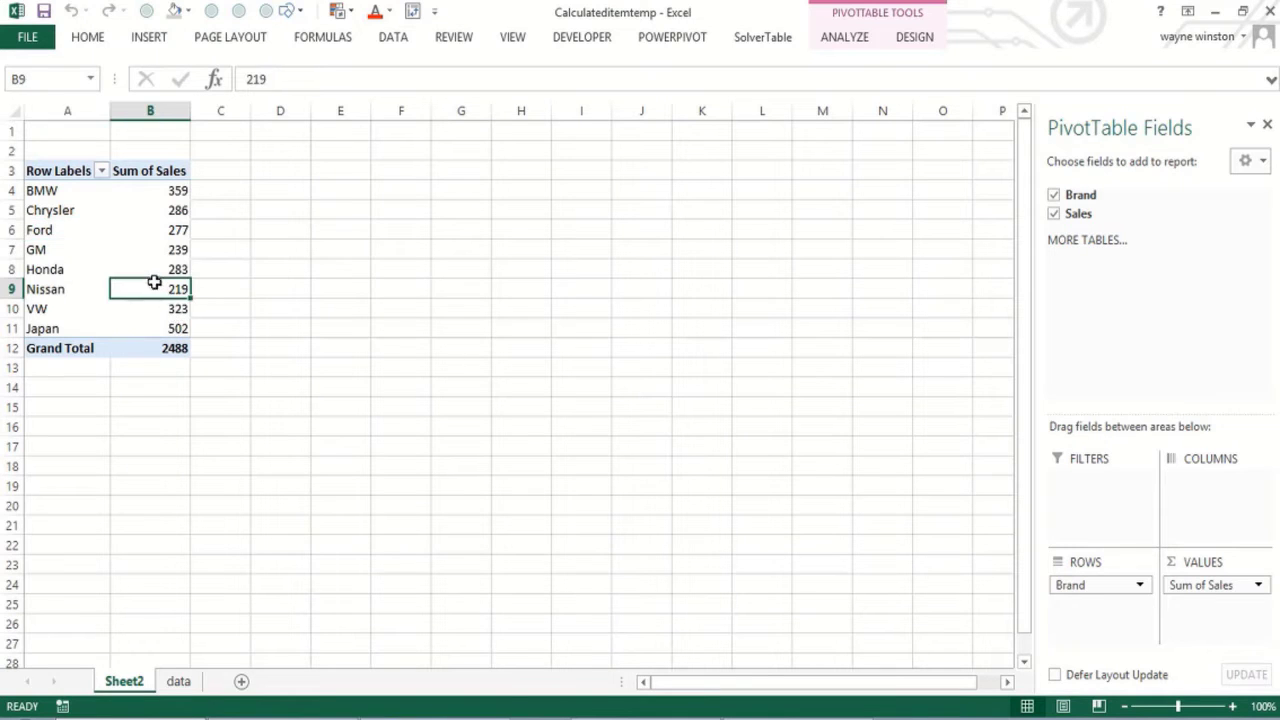
{"action": "left_click", "coordinate": [835, 40]}
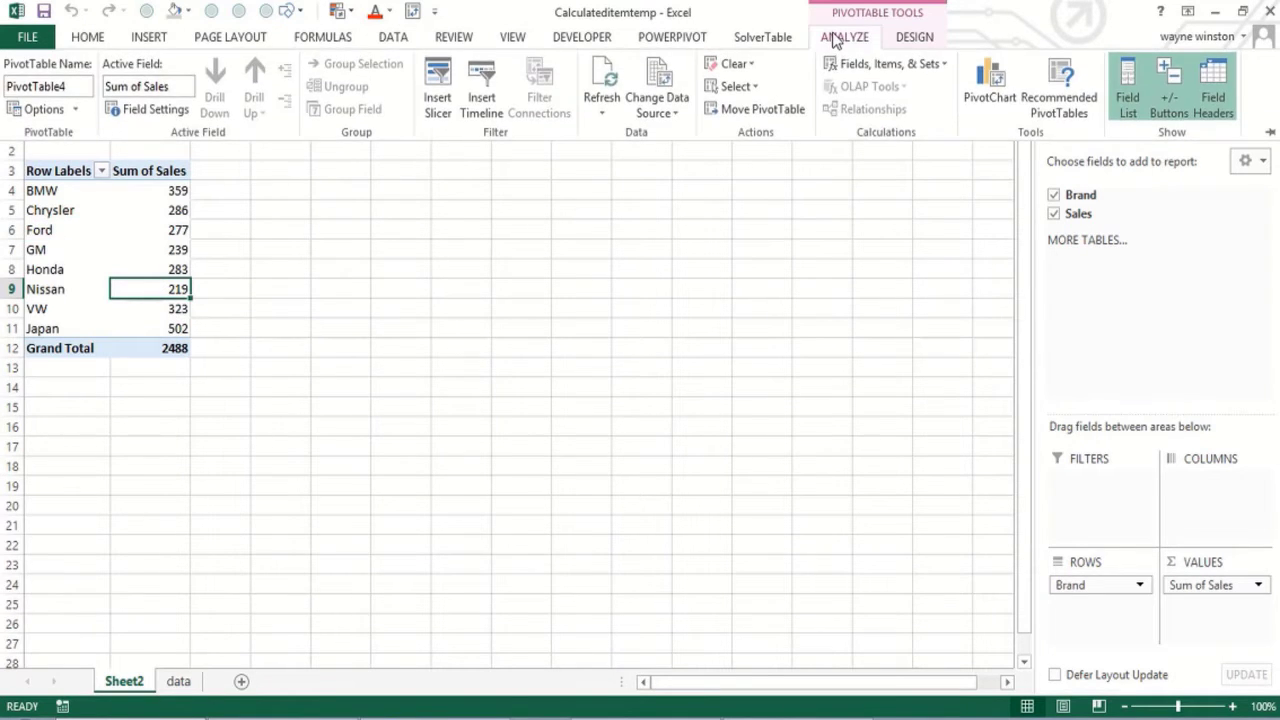
{"action": "left_click", "coordinate": [921, 41]}
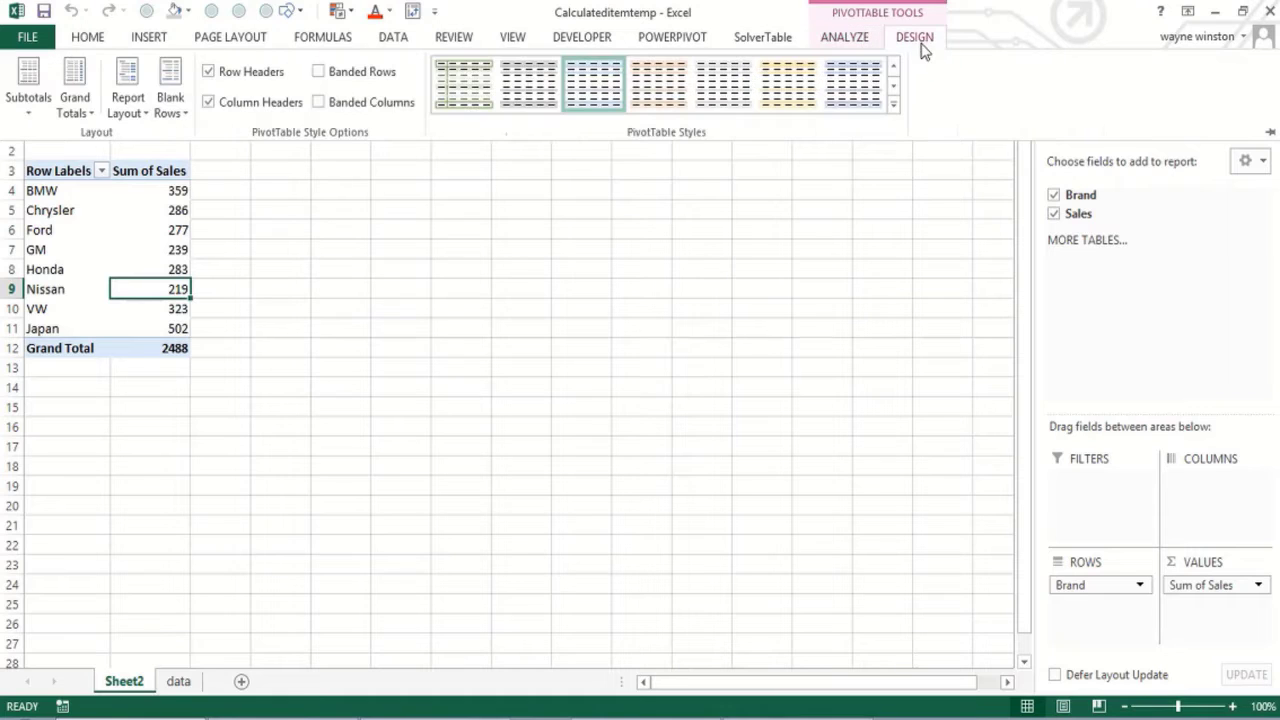
{"action": "left_click", "coordinate": [88, 98]}
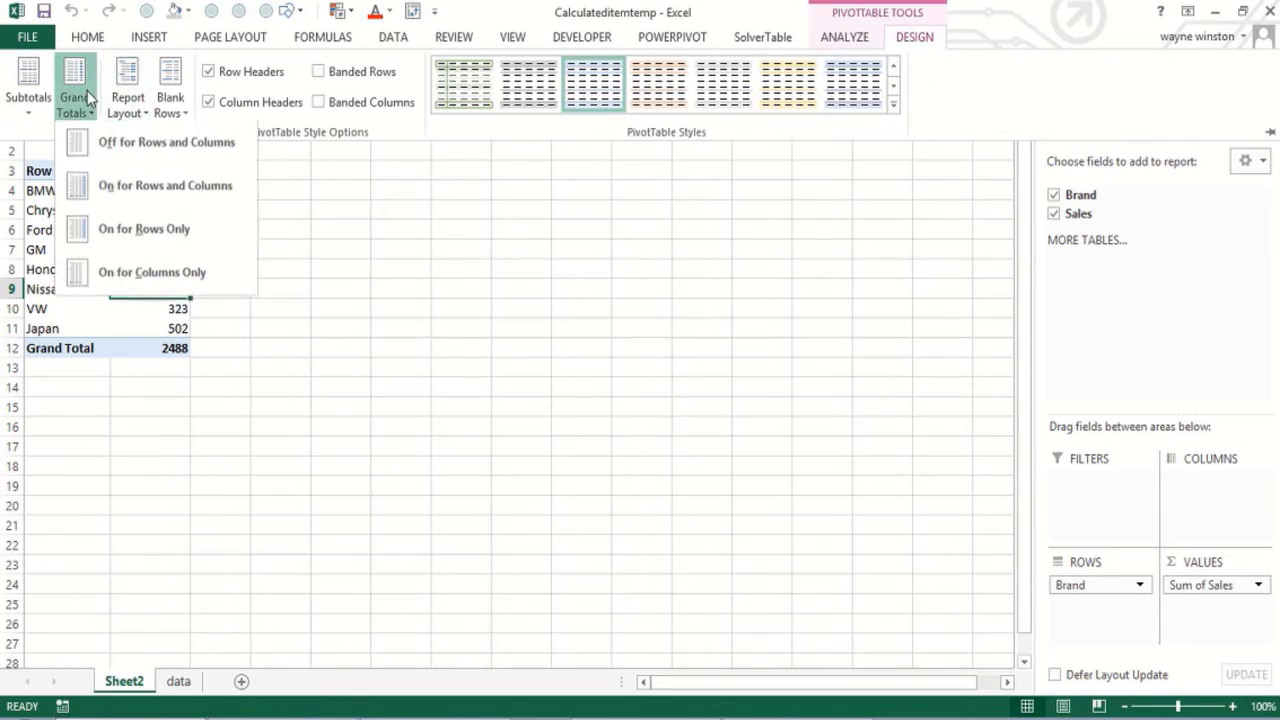
{"action": "left_click", "coordinate": [130, 145]}
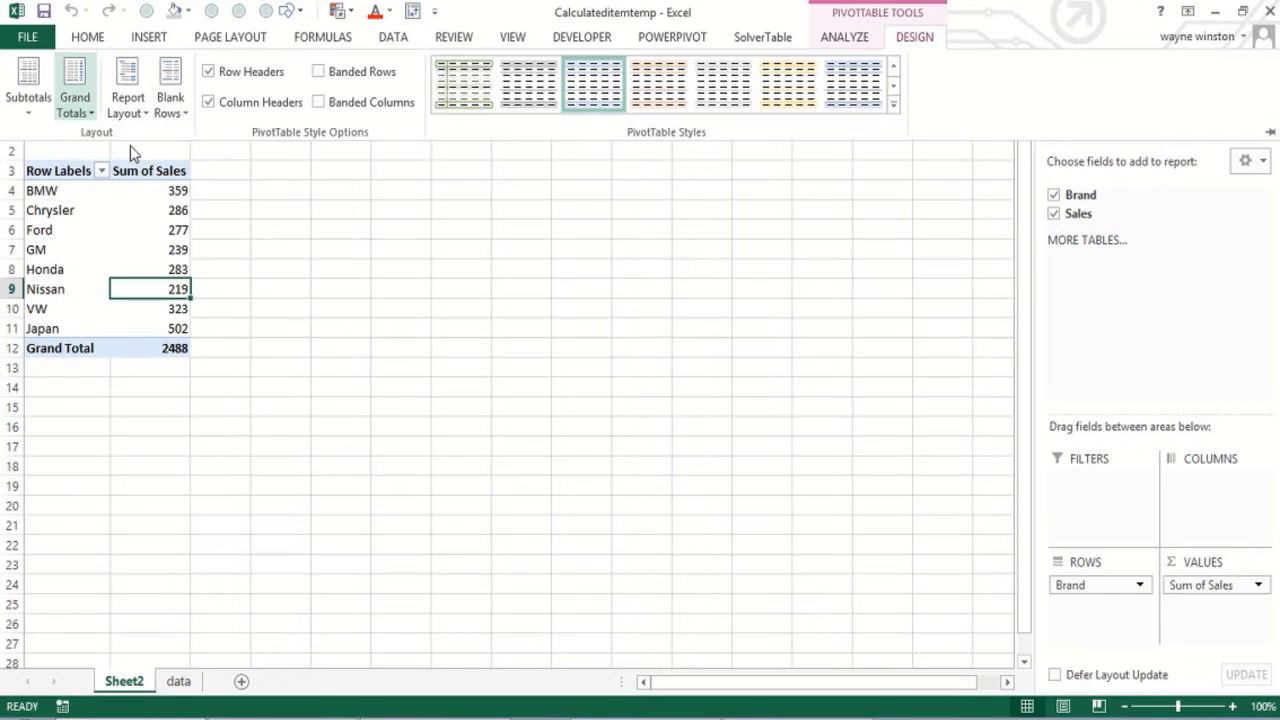
{"action": "left_click", "coordinate": [349, 319]}
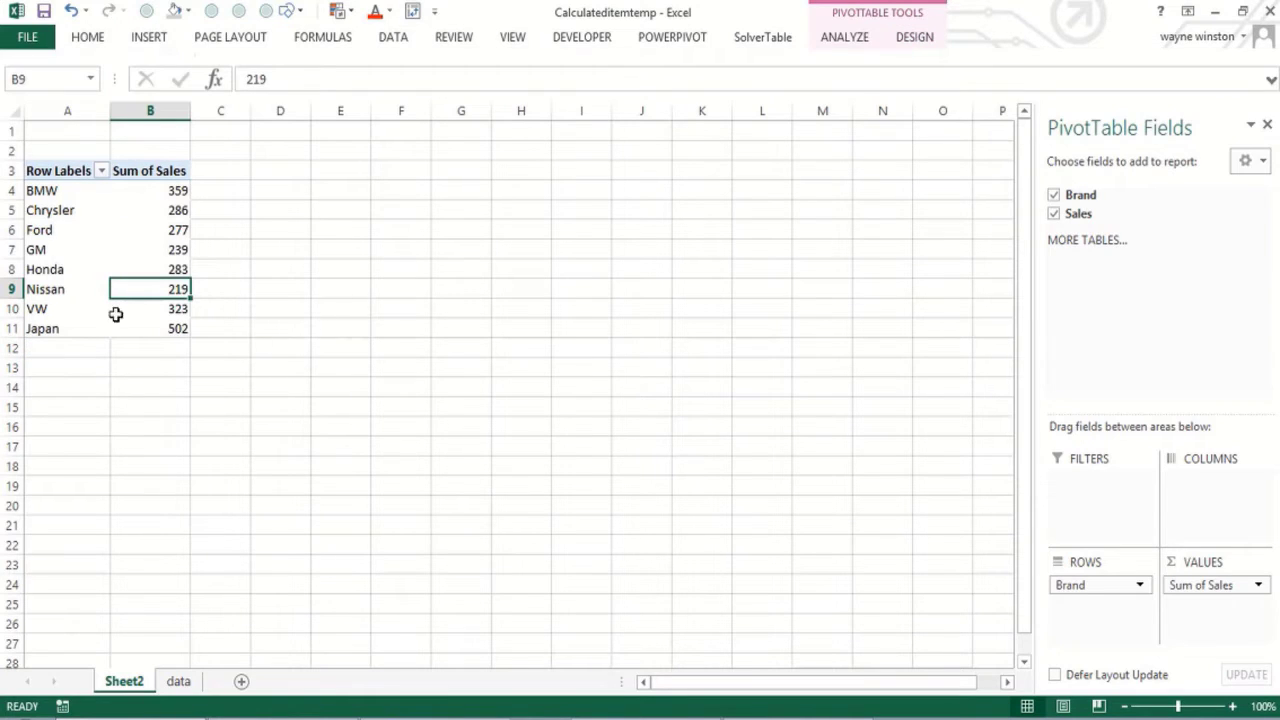
Start another calculated item in the PivotTable's Brand field and name it Germany
{"action": "left_click", "coordinate": [76, 289]}
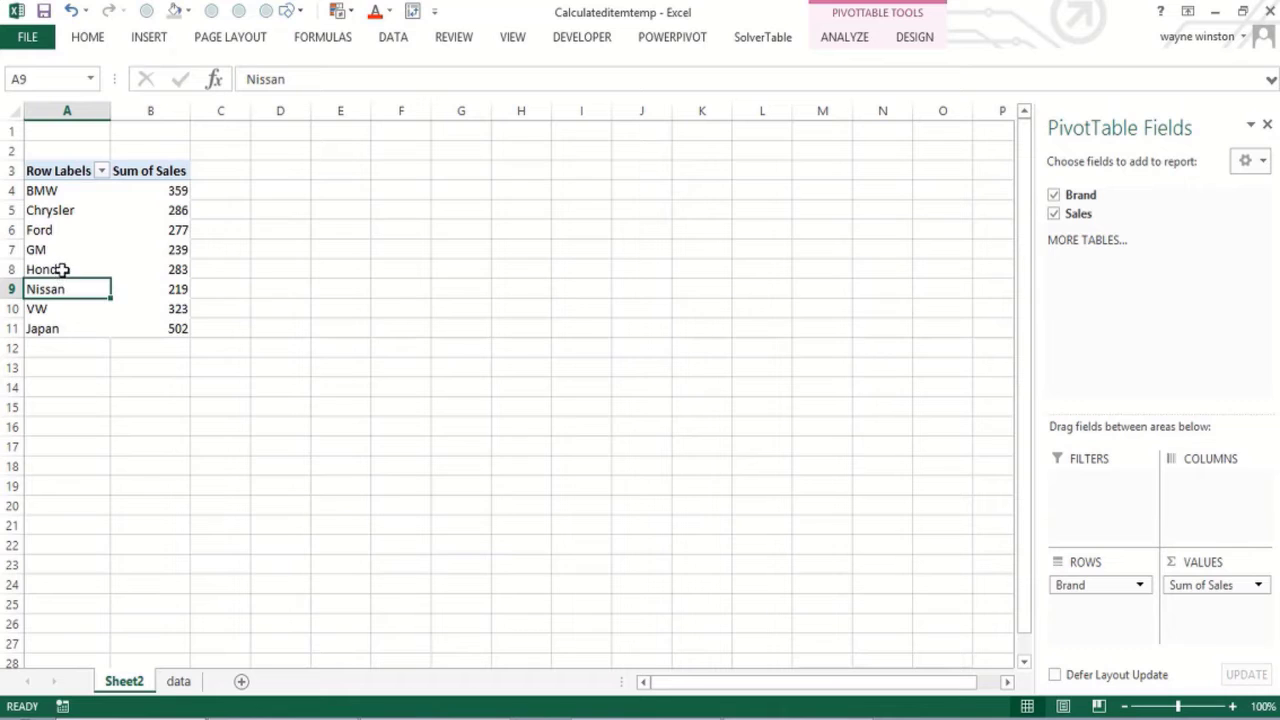
{"action": "left_click", "coordinate": [62, 269]}
{"action": "left_click", "coordinate": [92, 286]}
{"action": "left_click_drag", "start_coordinate": [78, 230], "coordinate": [74, 214]}
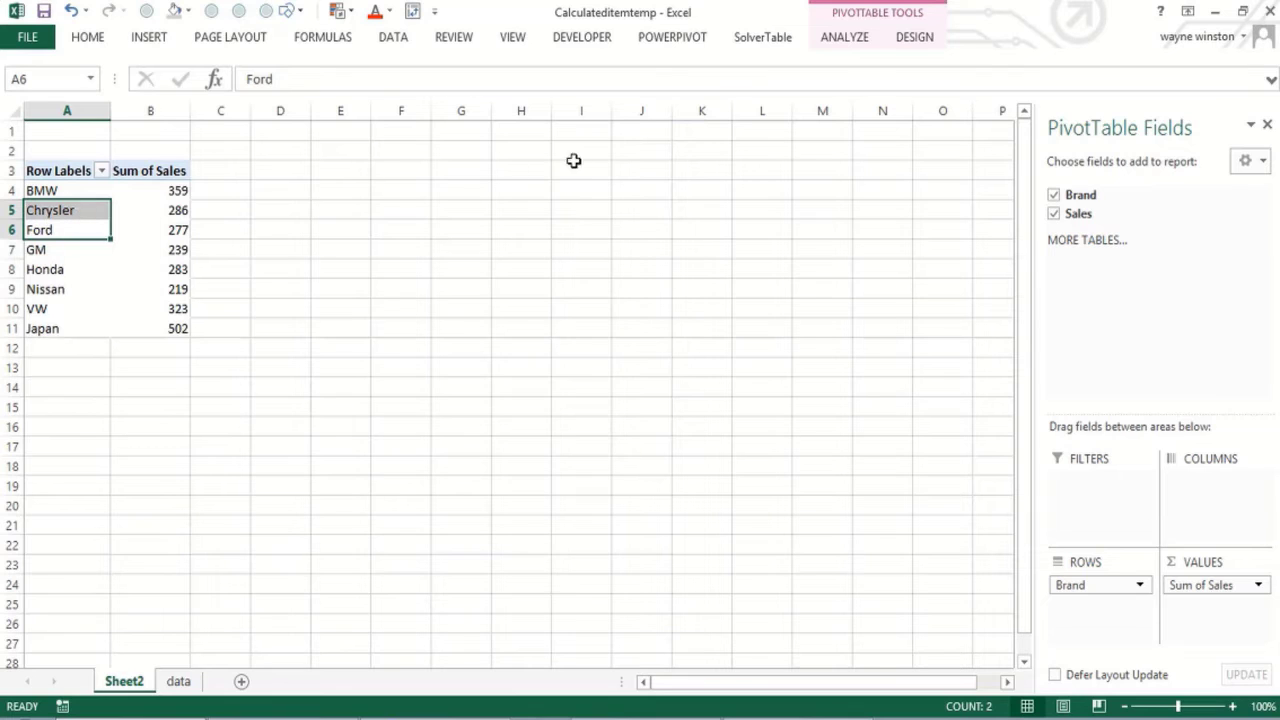
{"action": "left_click", "coordinate": [850, 40]}
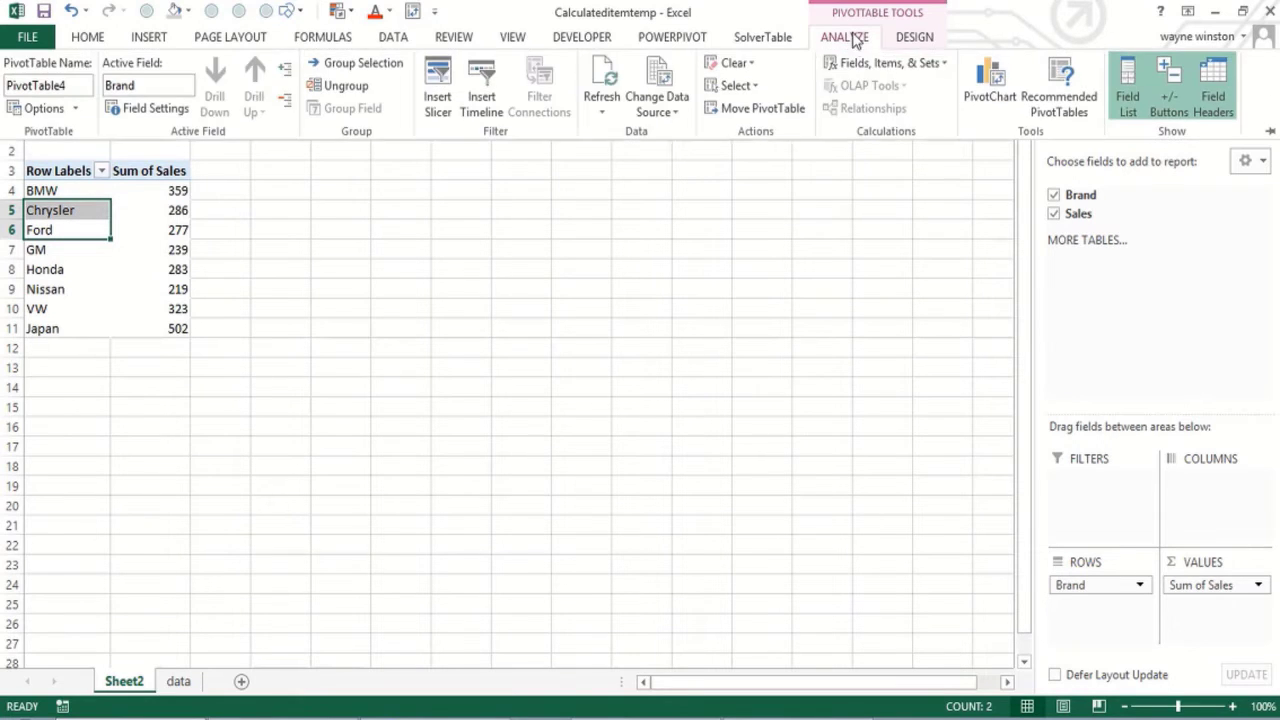
{"action": "left_click", "coordinate": [918, 66]}
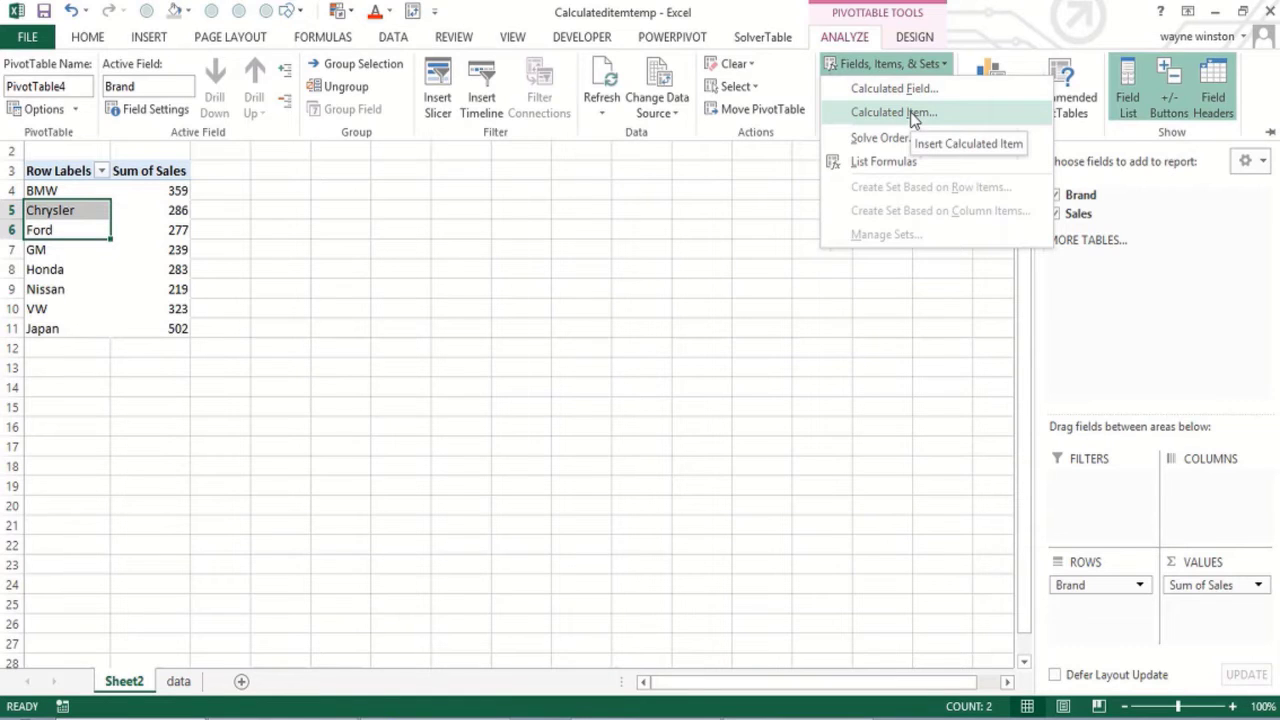
{"action": "left_click", "coordinate": [893, 112]}
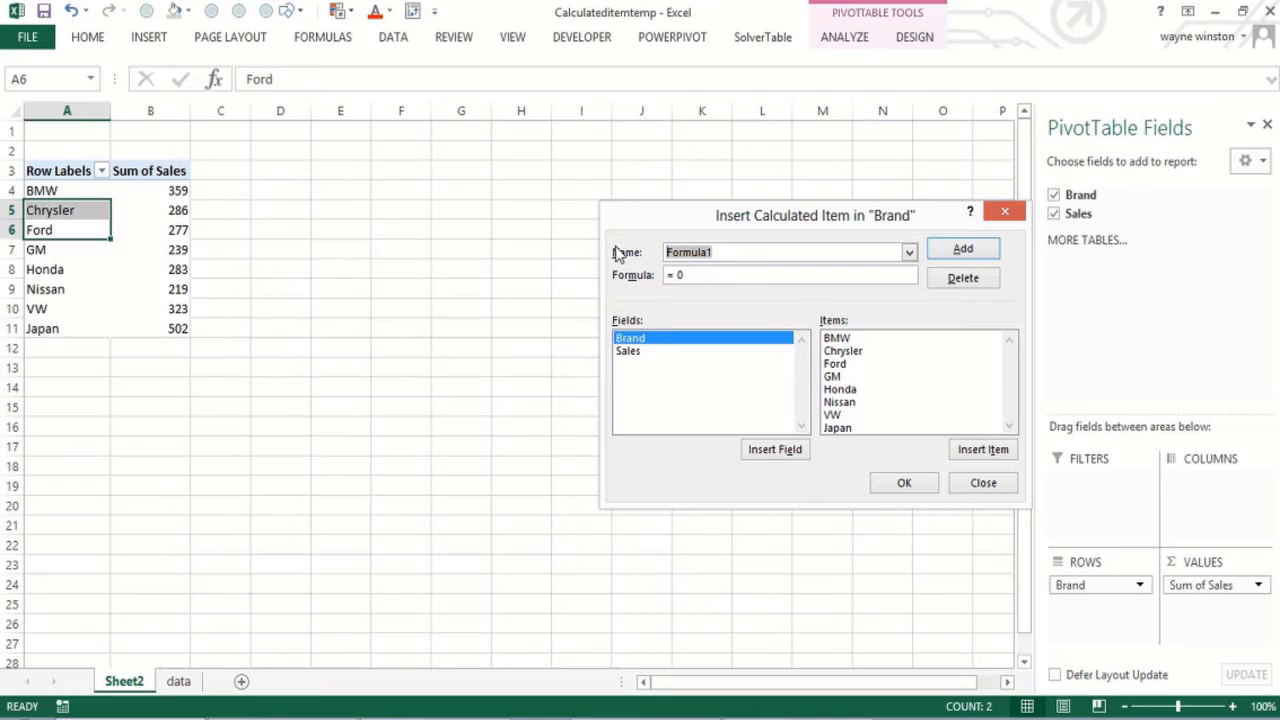
{"action": "type", "text": "Germany"}
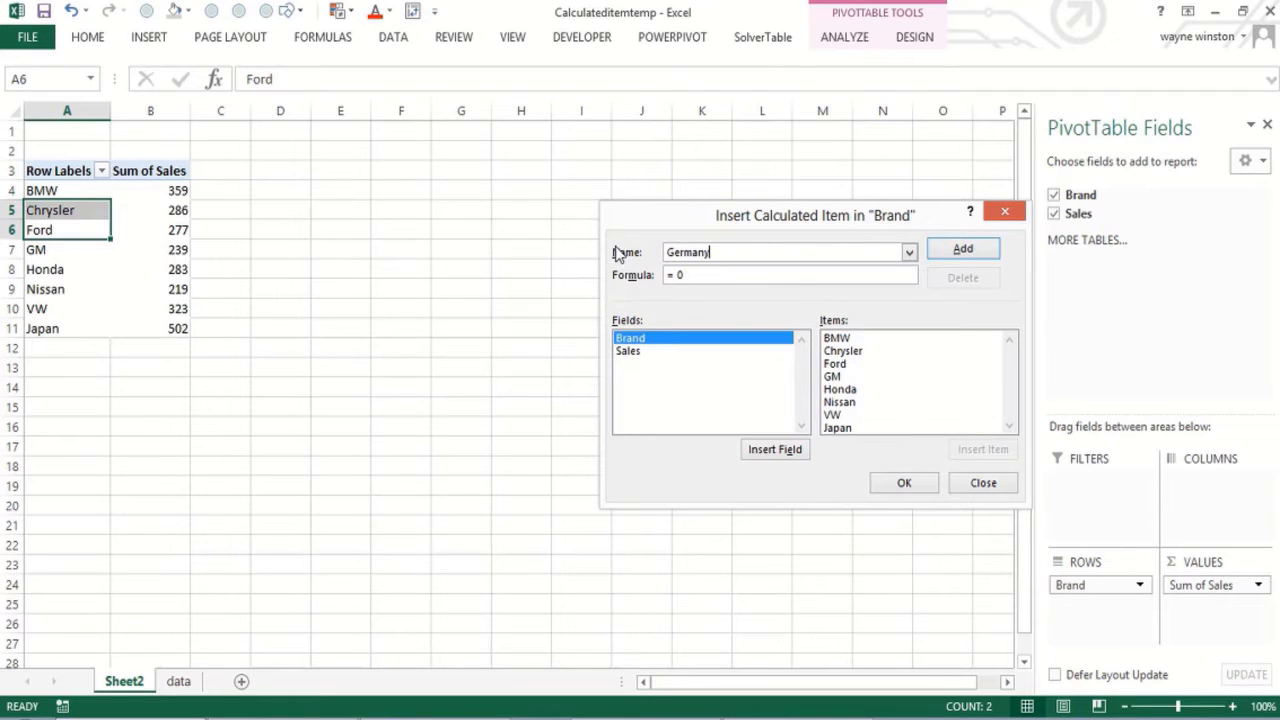
Define the Germany item's formula as BMW + VW and insert the item into the PivotTable
{"action": "double_click", "coordinate": [688, 281]}
{"action": "left_click", "coordinate": [841, 340]}
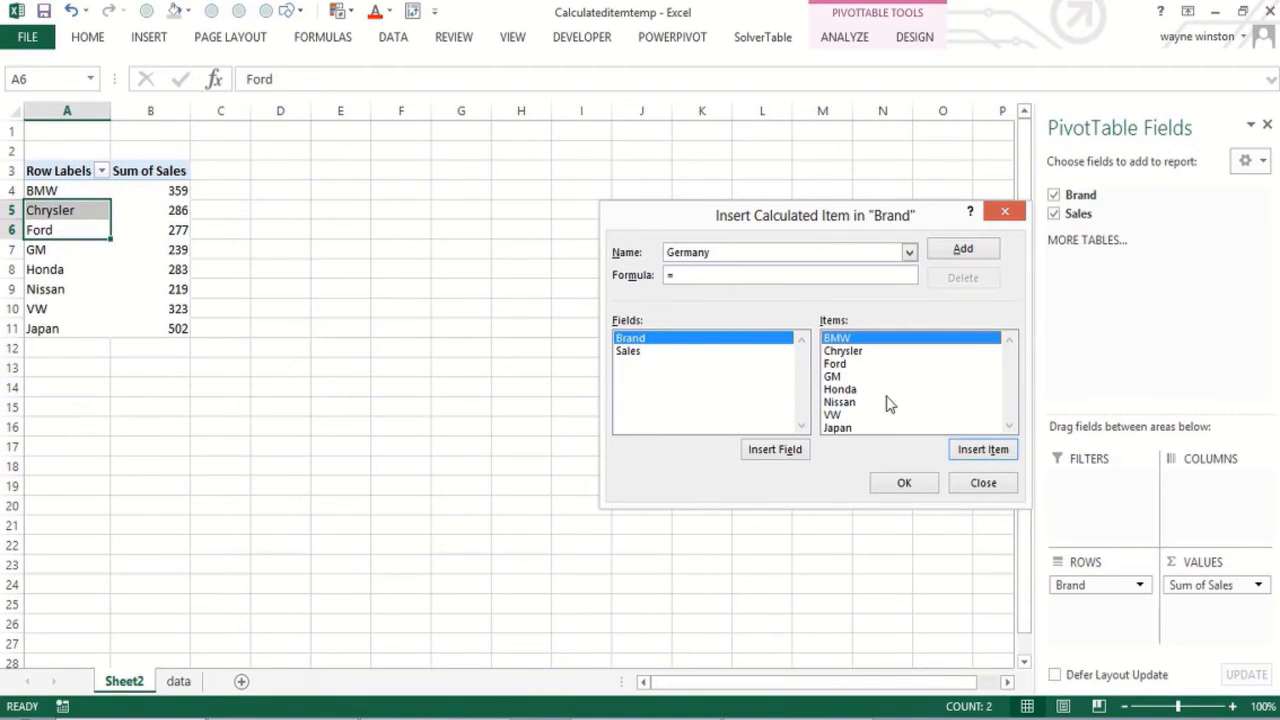
{"action": "left_click", "coordinate": [978, 451]}
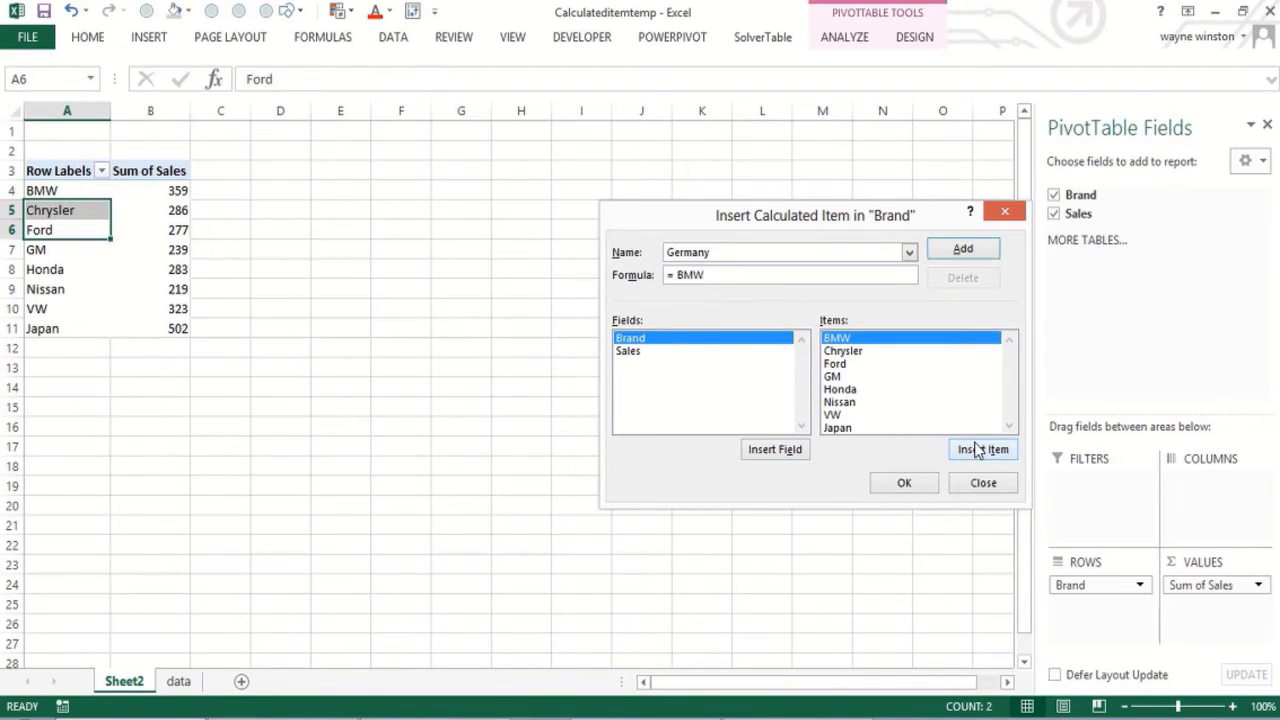
{"action": "type", "text": "+"}
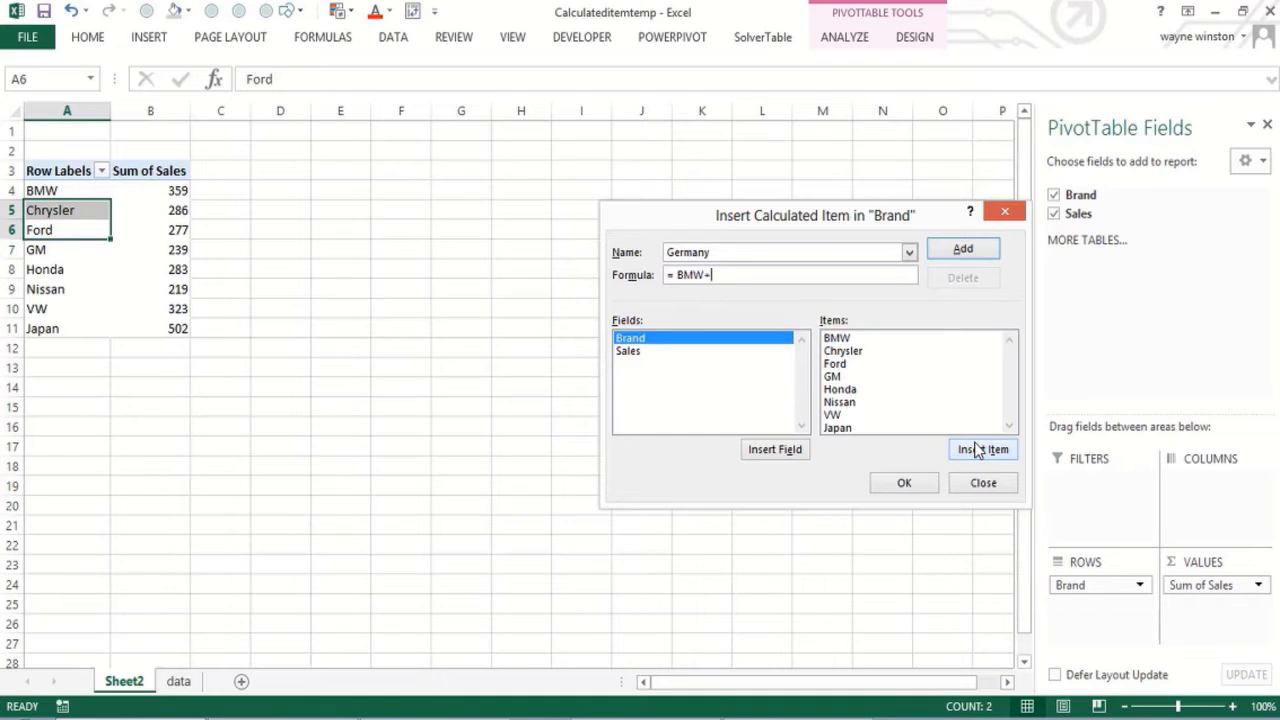
{"action": "left_click", "coordinate": [829, 414]}
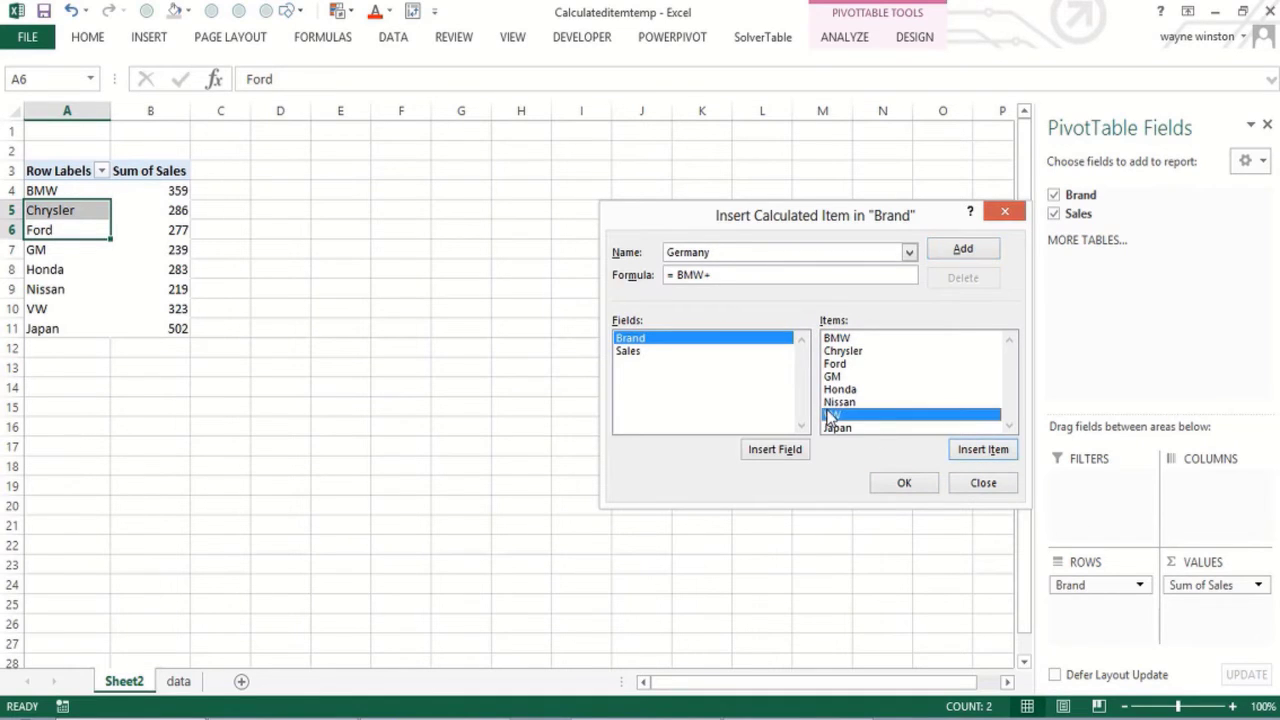
{"action": "left_click", "coordinate": [978, 454]}
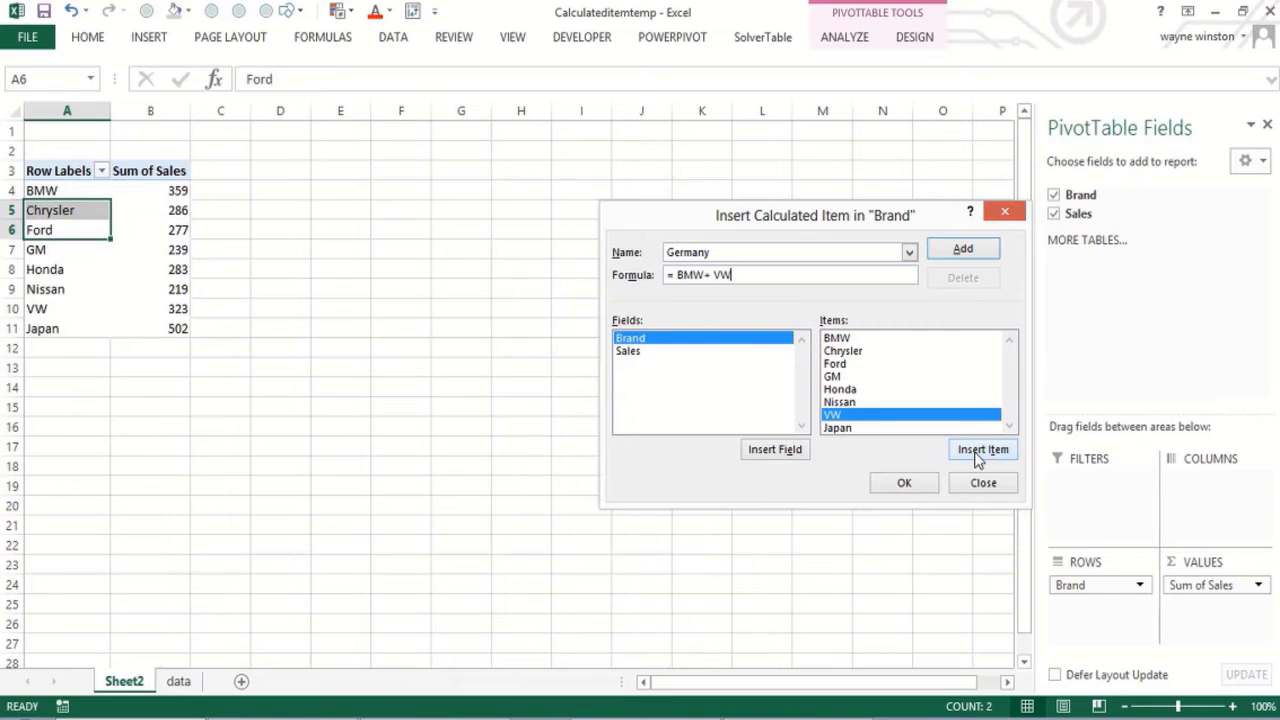
{"action": "left_click", "coordinate": [902, 485]}
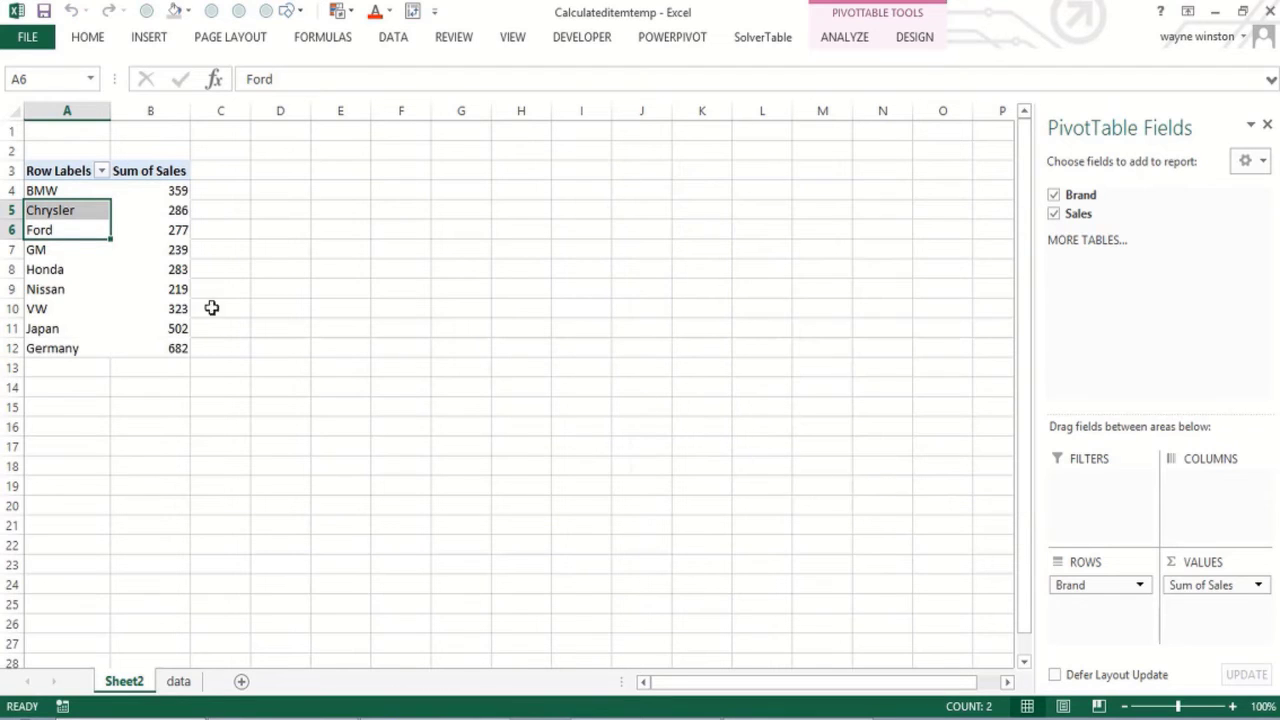
Start a further calculated item in the Brand field and name it USA
{"action": "left_click", "coordinate": [44, 287]}
{"action": "key", "text": "shift+Right"}
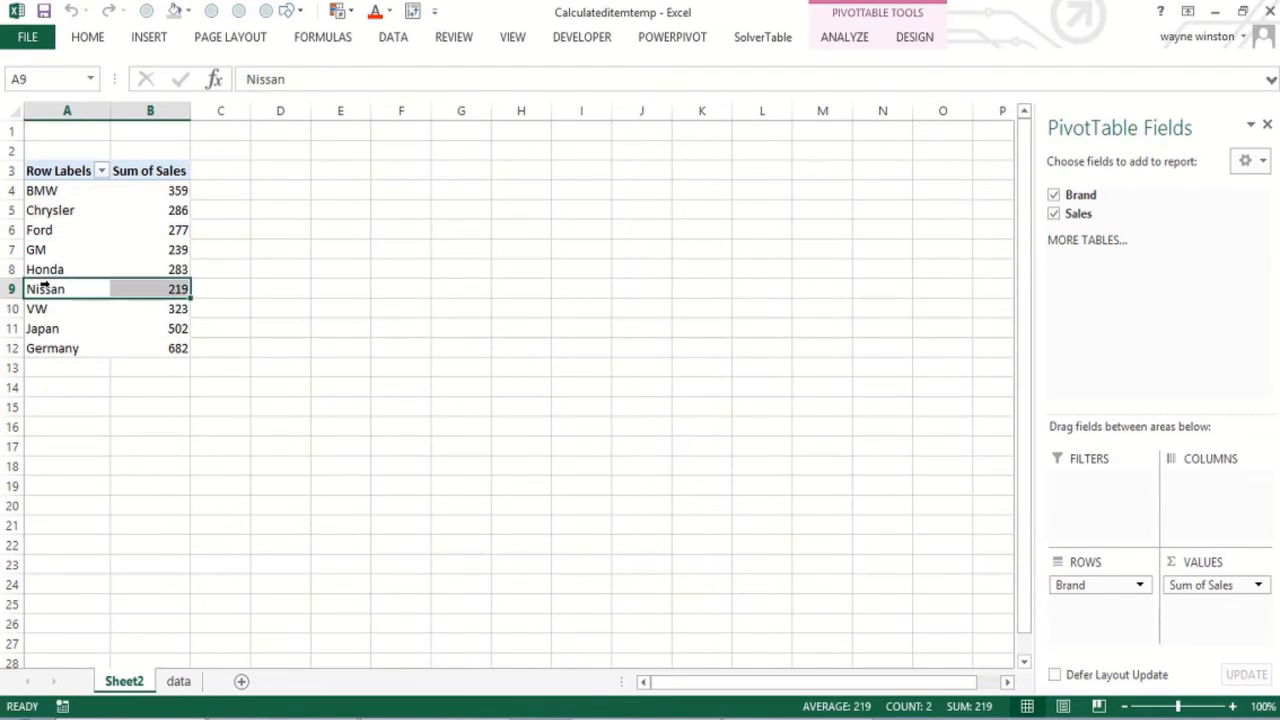
{"action": "left_click", "coordinate": [838, 38]}
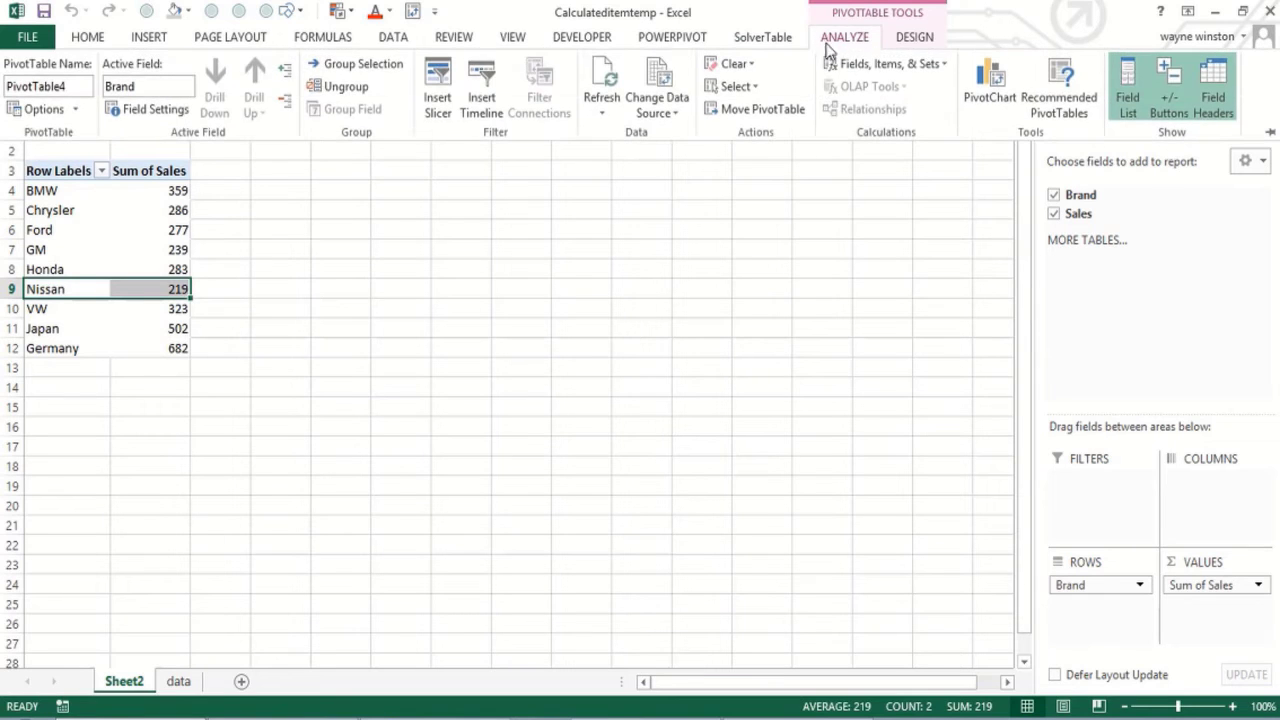
{"action": "left_click", "coordinate": [943, 63]}
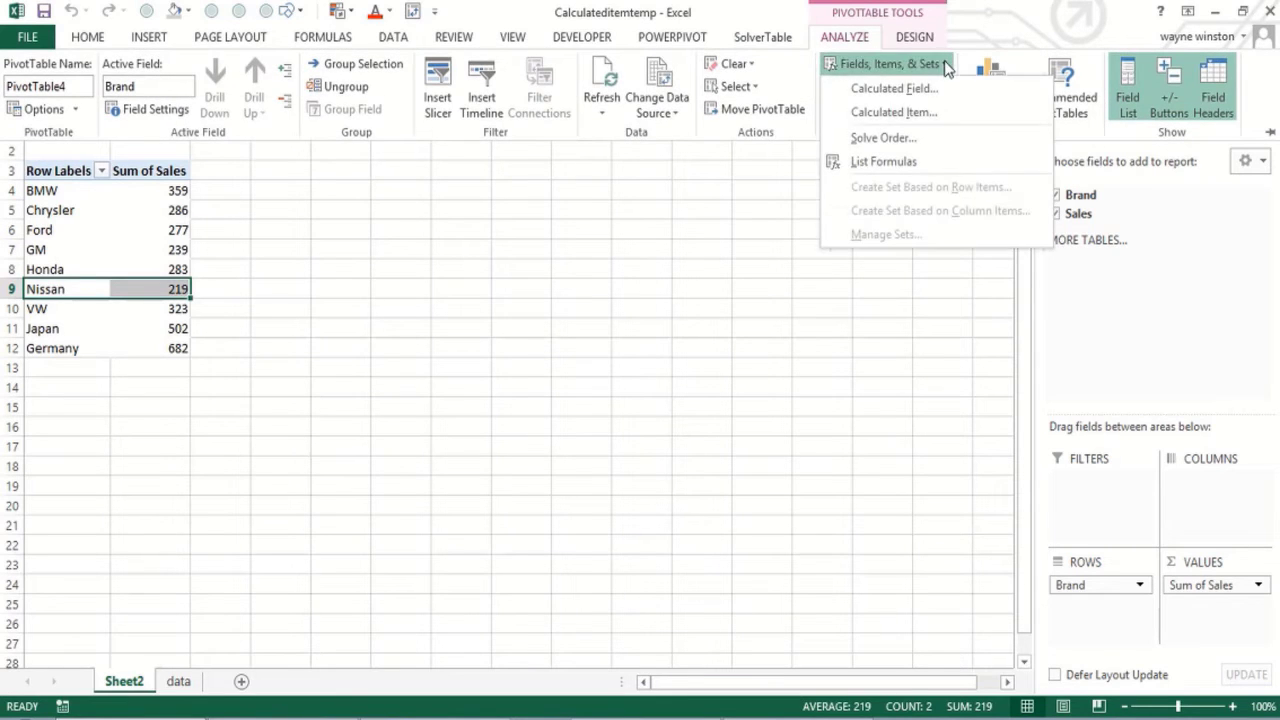
{"action": "left_click", "coordinate": [937, 118]}
{"action": "left_click", "coordinate": [741, 256]}
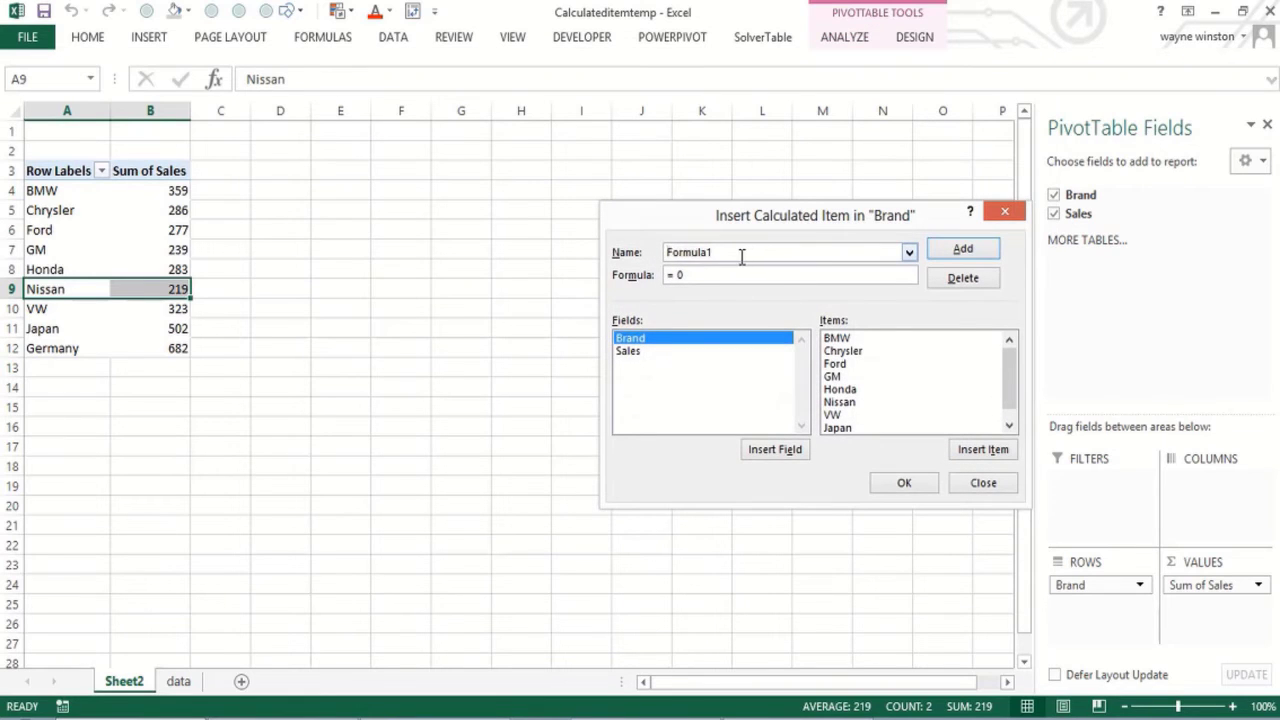
{"action": "left_click_drag", "start_coordinate": [741, 256], "coordinate": [612, 252]}
{"action": "type", "text": "USA"}
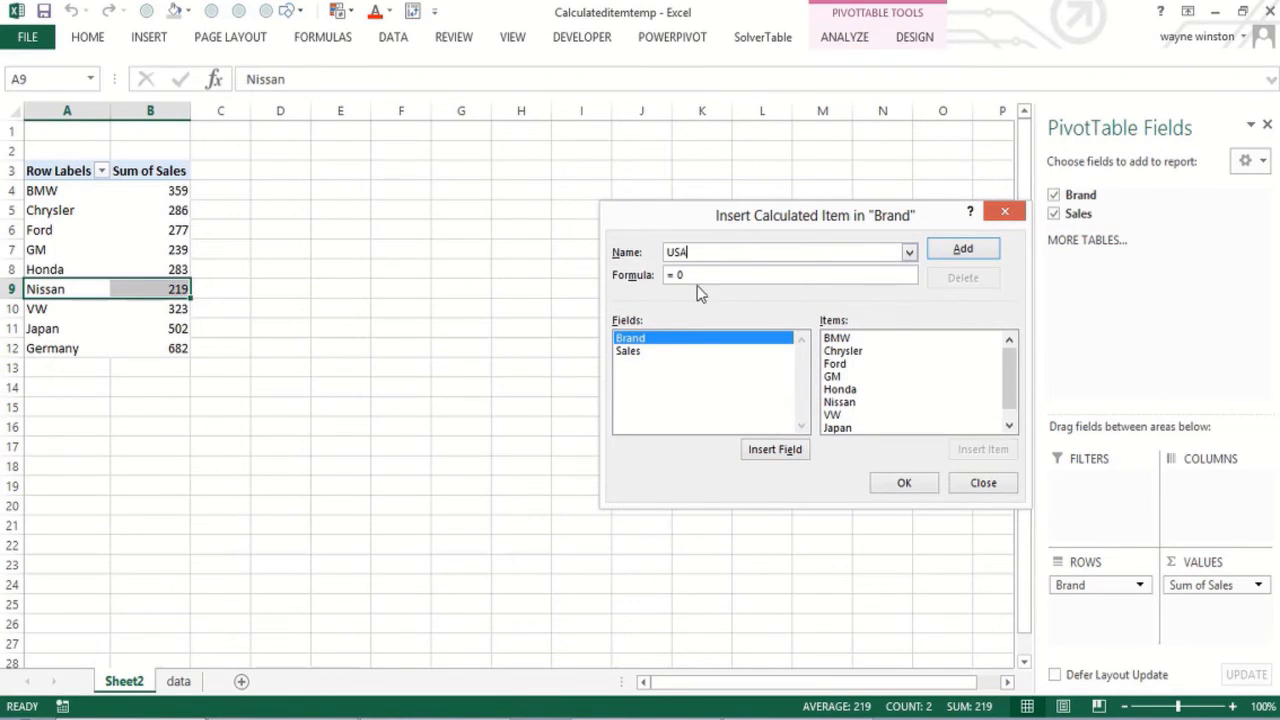
Define the USA item's formula as Ford + Chrysler + GM and insert the item into the PivotTable
{"action": "left_click", "coordinate": [676, 274]}
{"action": "double_click", "coordinate": [684, 276]}
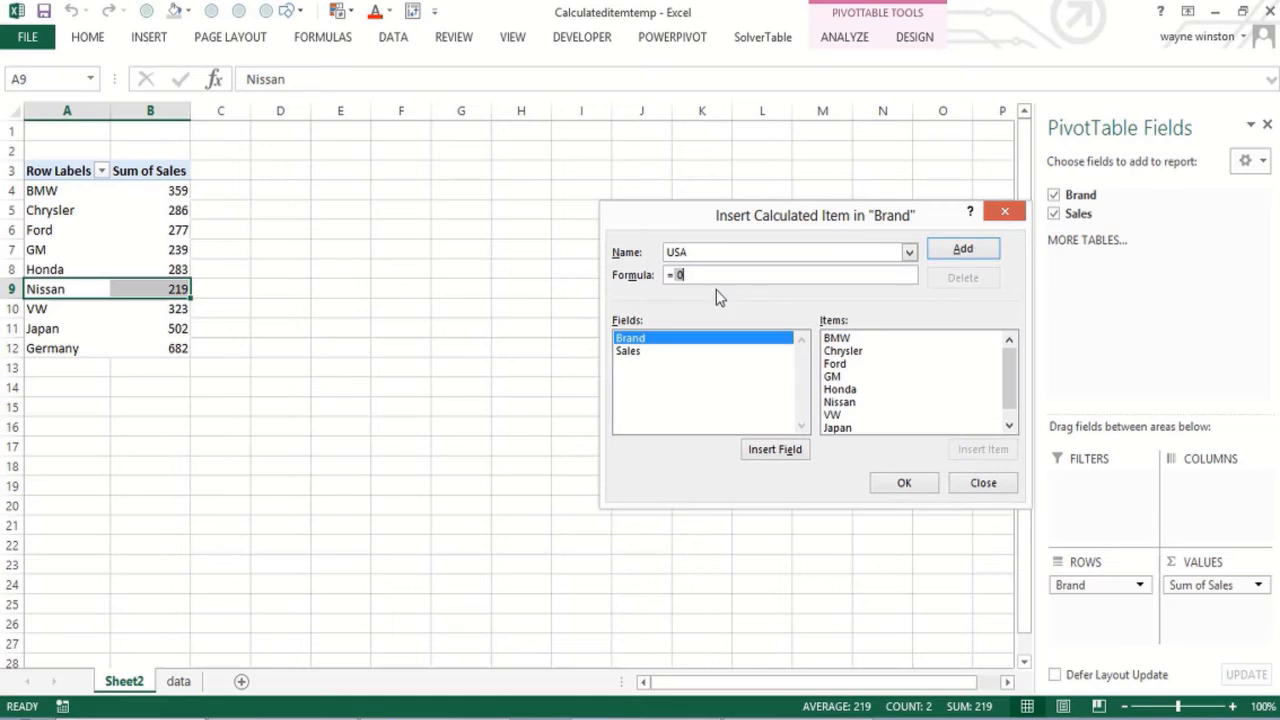
{"action": "left_click", "coordinate": [853, 366]}
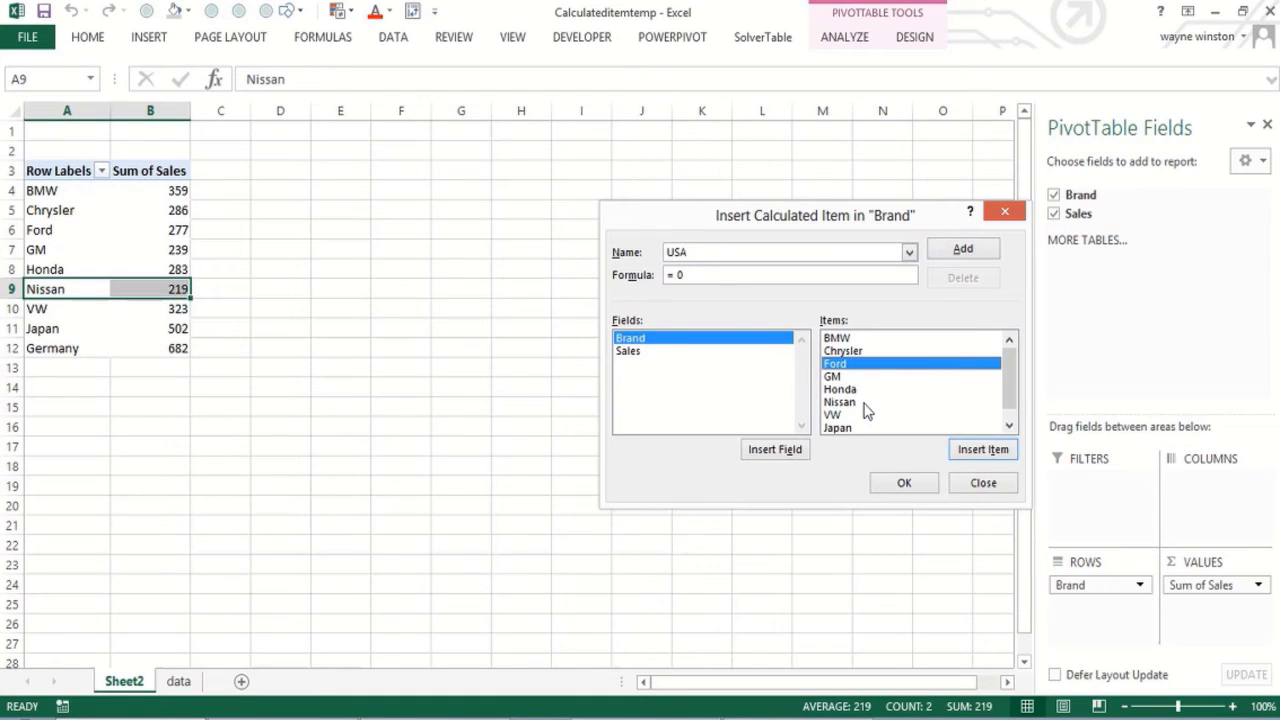
{"action": "left_click", "coordinate": [962, 450]}
{"action": "type", "text": "+"}
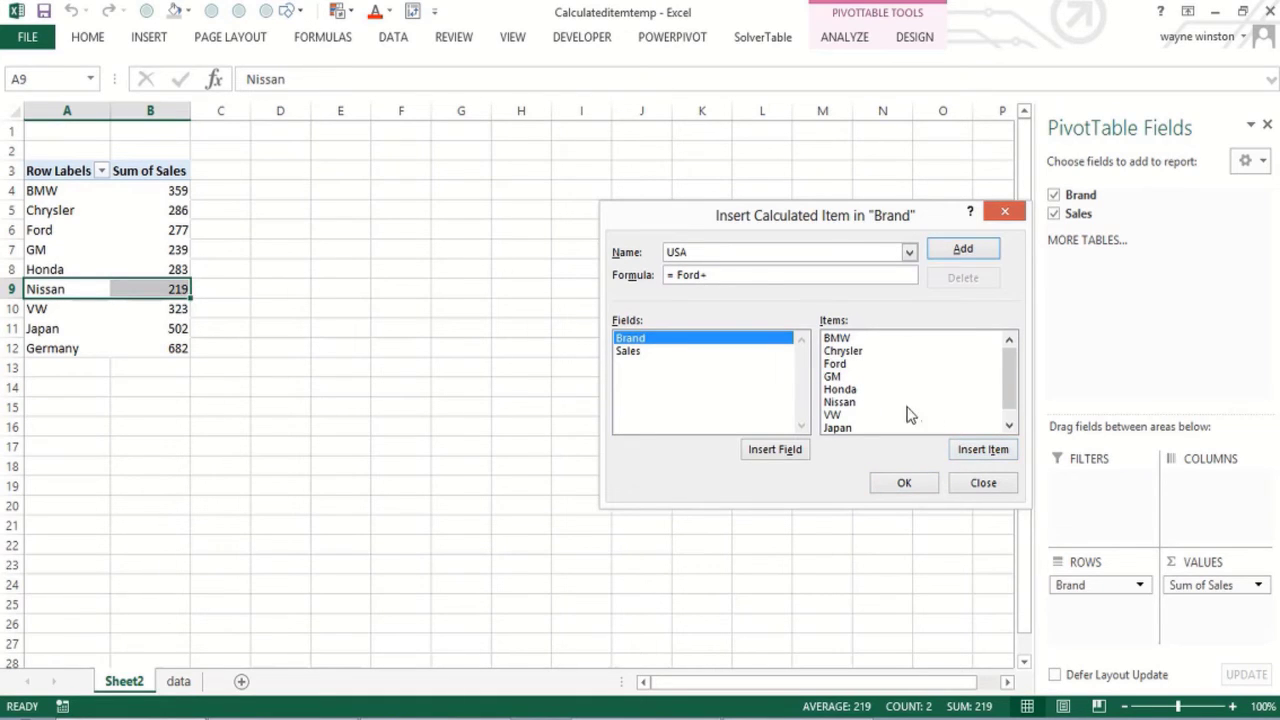
{"action": "left_click", "coordinate": [848, 356]}
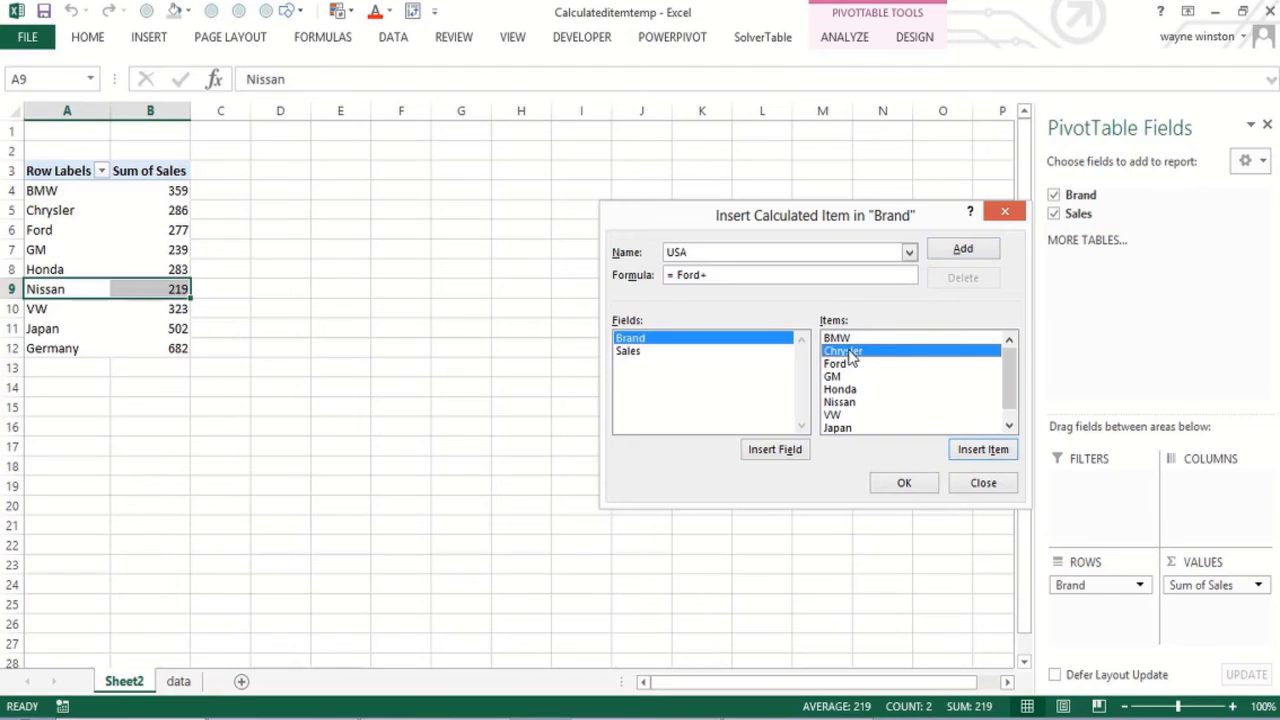
{"action": "left_click", "coordinate": [983, 458]}
{"action": "type", "text": "+"}
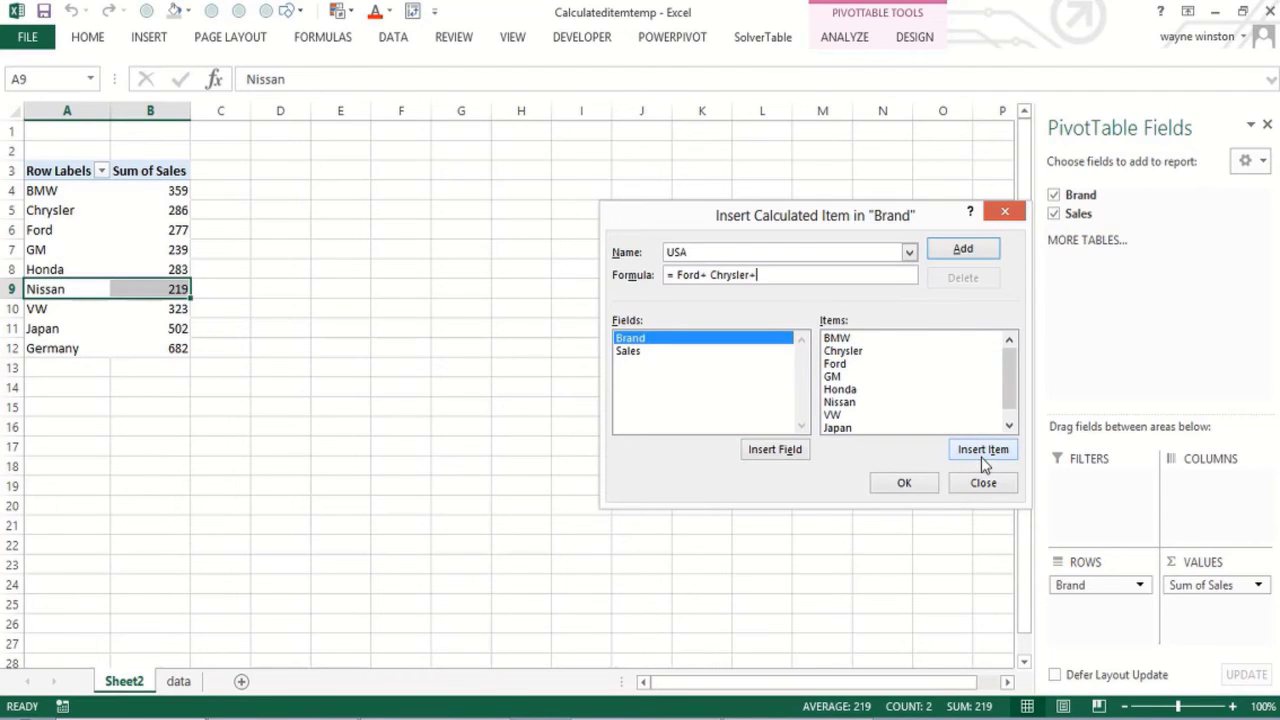
{"action": "left_click", "coordinate": [831, 378]}
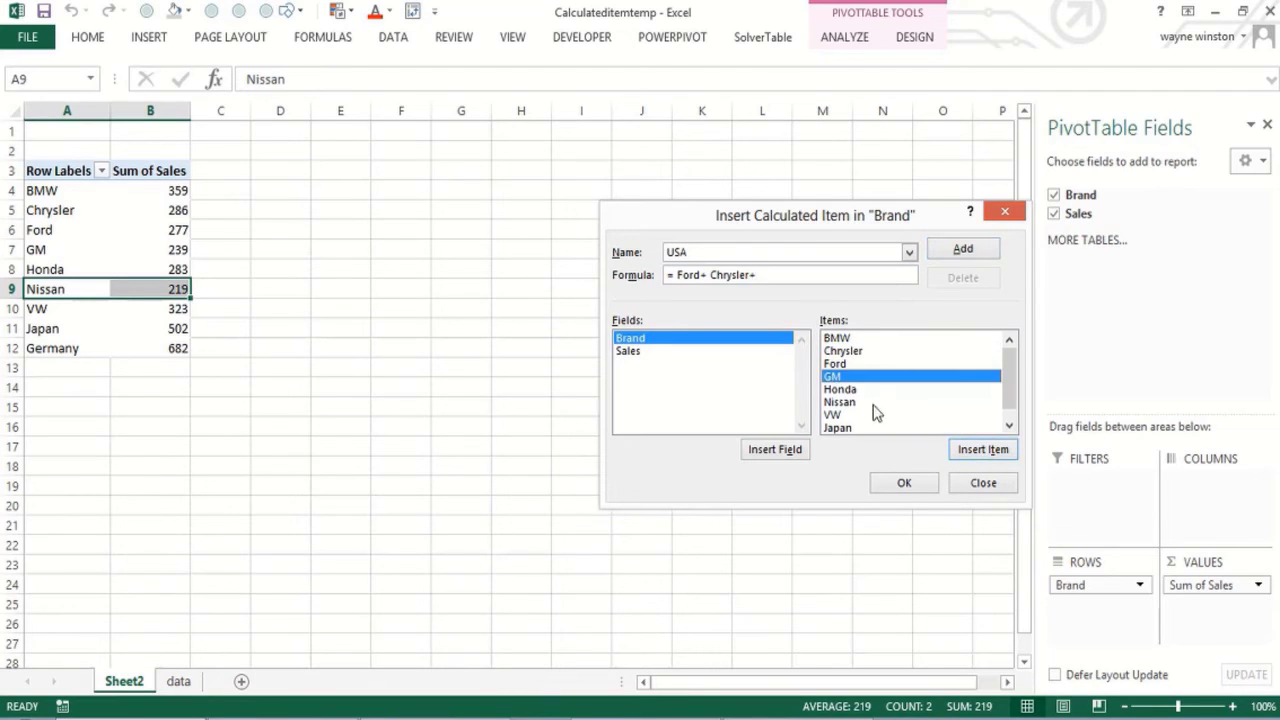
{"action": "left_click", "coordinate": [963, 452]}
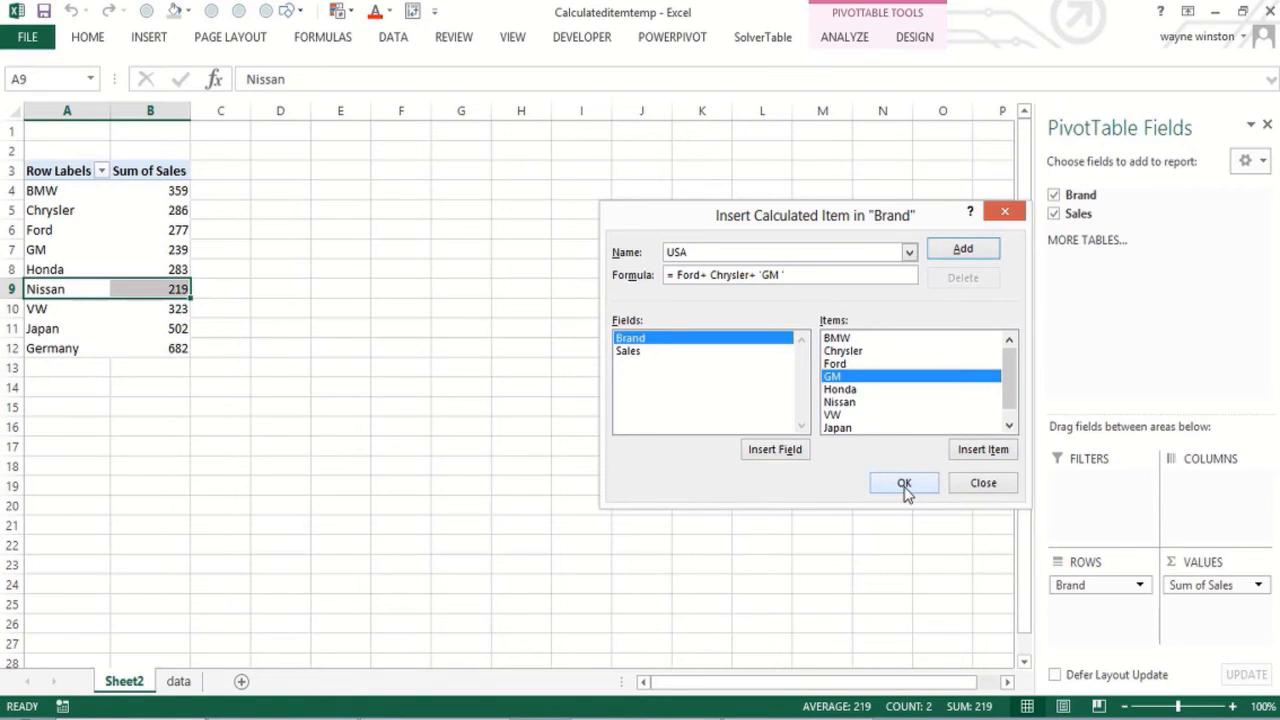
{"action": "left_click", "coordinate": [904, 484]}
{"action": "left_click", "coordinate": [645, 409]}
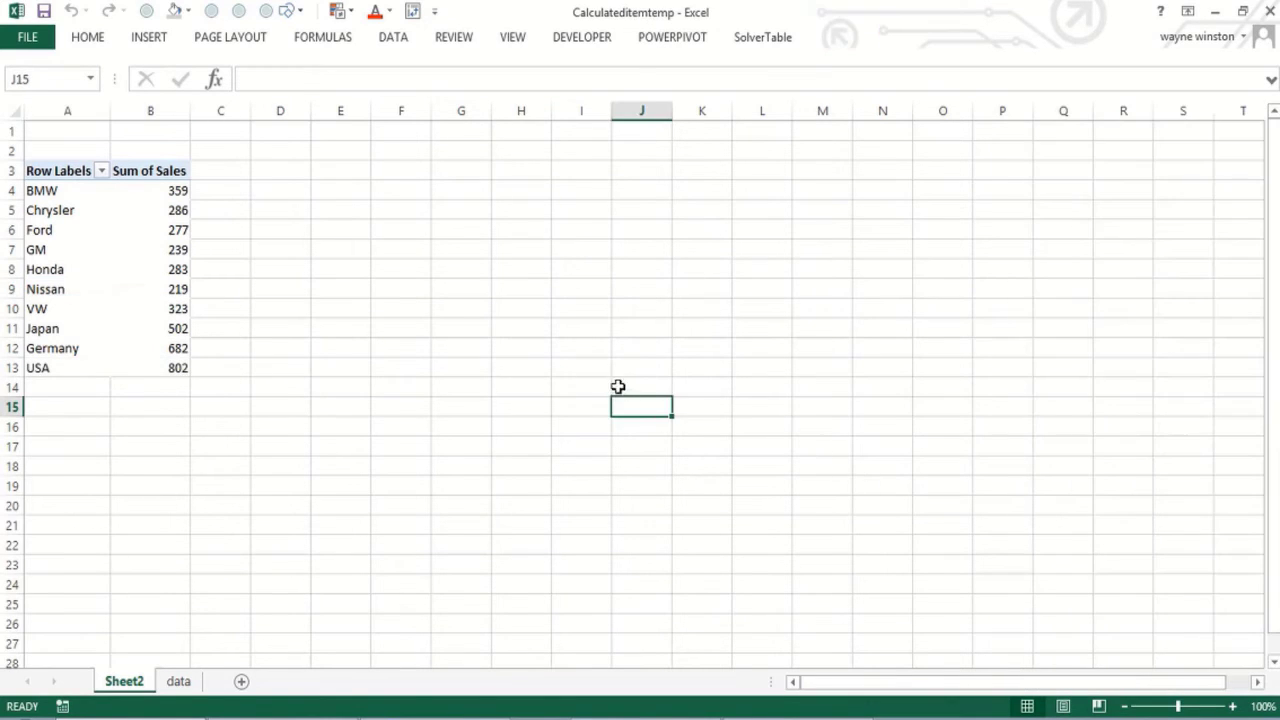
Filter the PivotTable's row labels to show only Japan, Germany and USA
{"action": "left_click", "coordinate": [101, 171]}
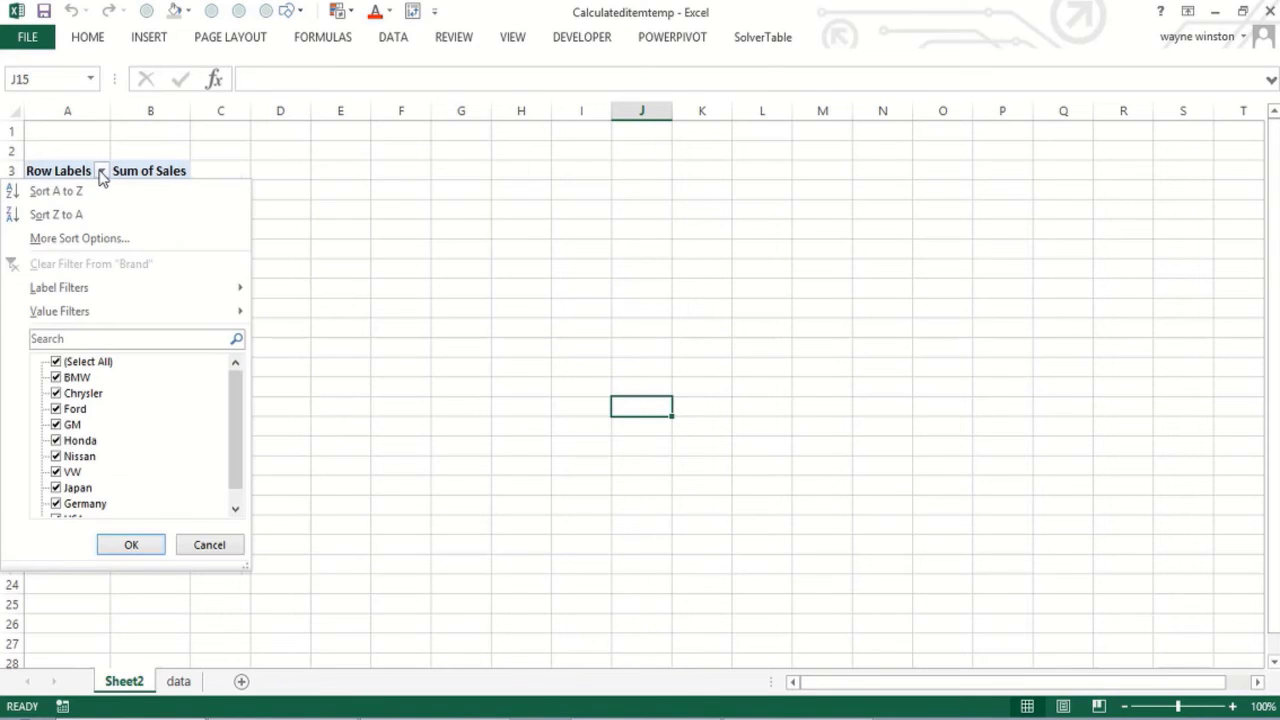
{"action": "left_click", "coordinate": [56, 362]}
{"action": "left_click", "coordinate": [56, 488]}
{"action": "scroll", "coordinate": [240, 486], "scroll_direction": "down", "scroll_amount": 1}
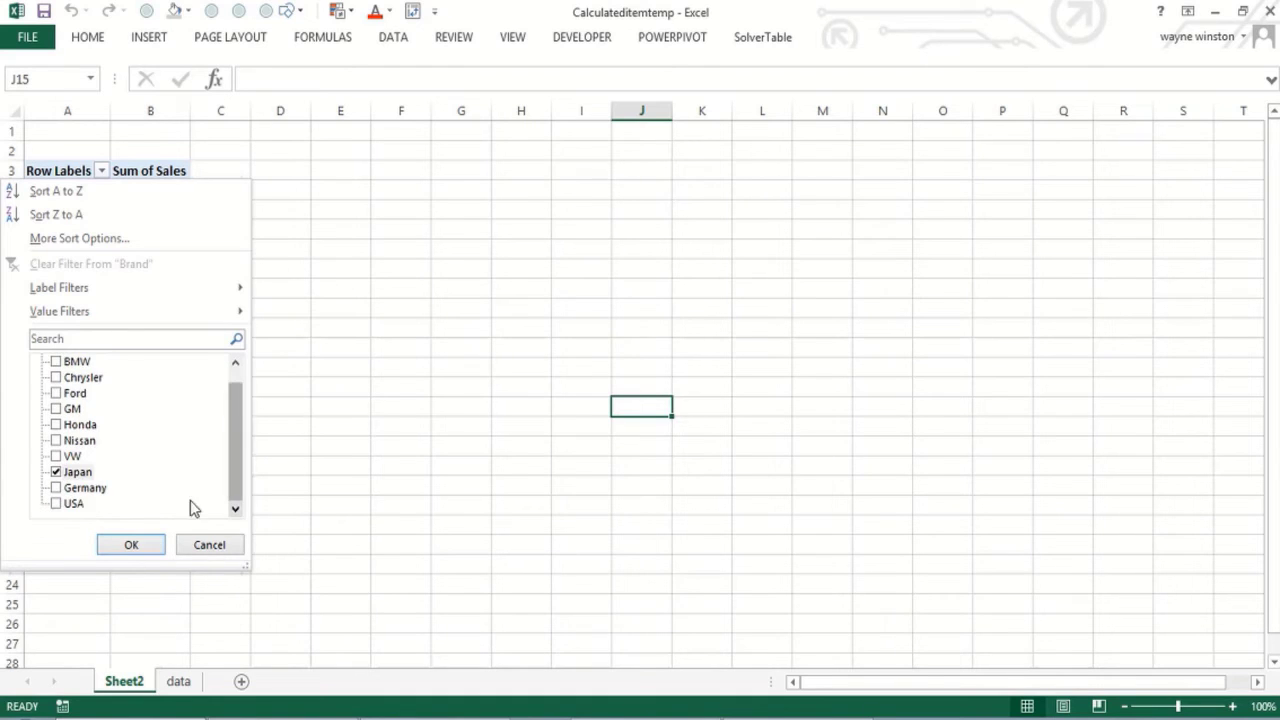
{"action": "left_click", "coordinate": [56, 488]}
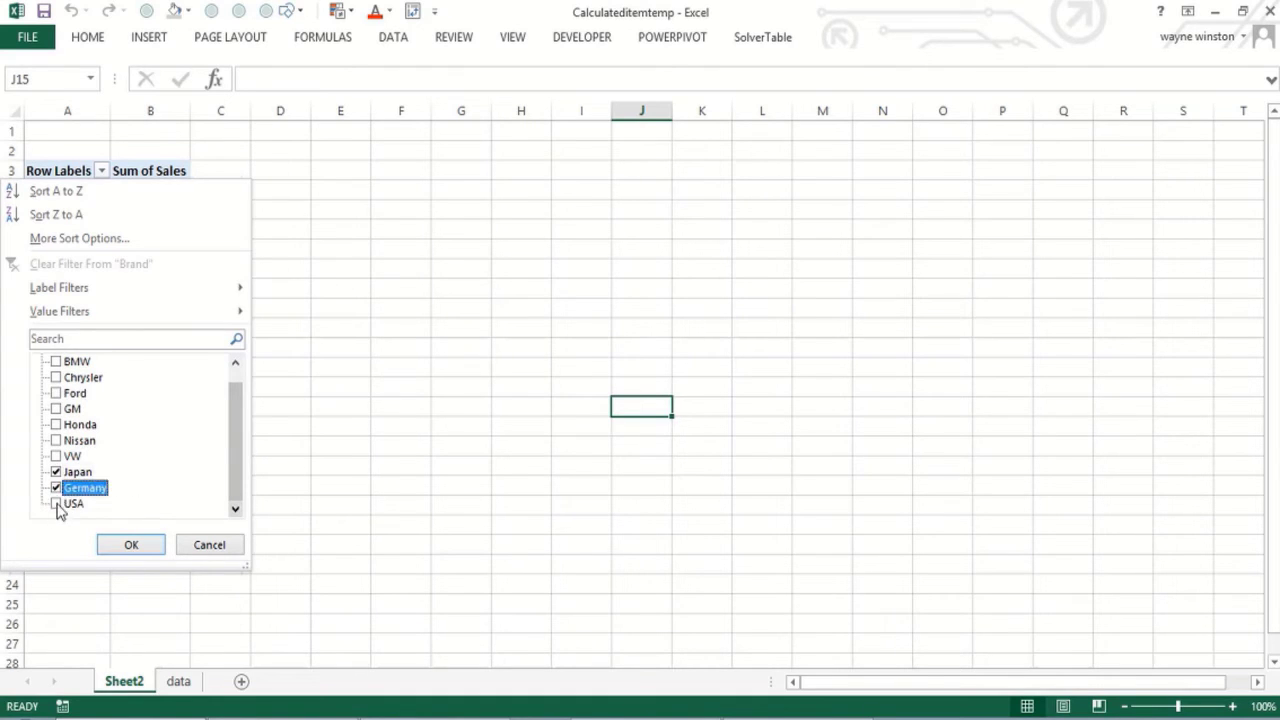
{"action": "left_click", "coordinate": [56, 503]}
{"action": "left_click", "coordinate": [131, 545]}
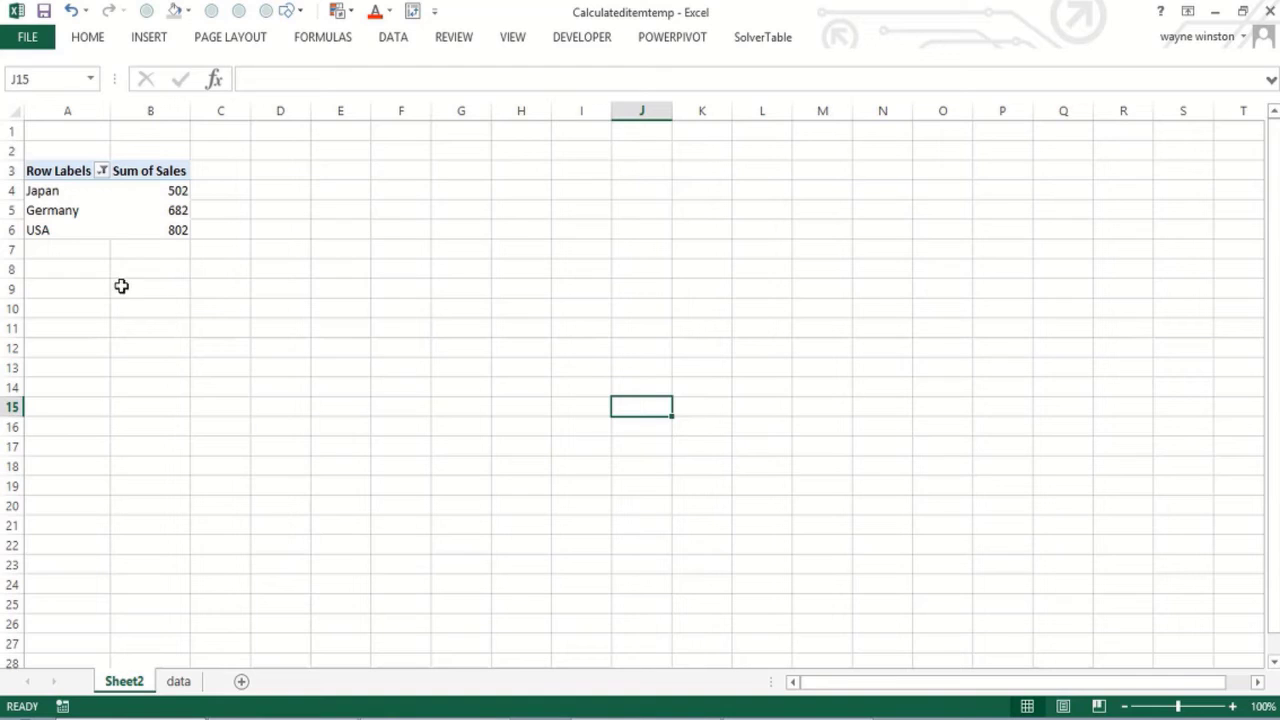
{"action": "left_click", "coordinate": [66, 216]}
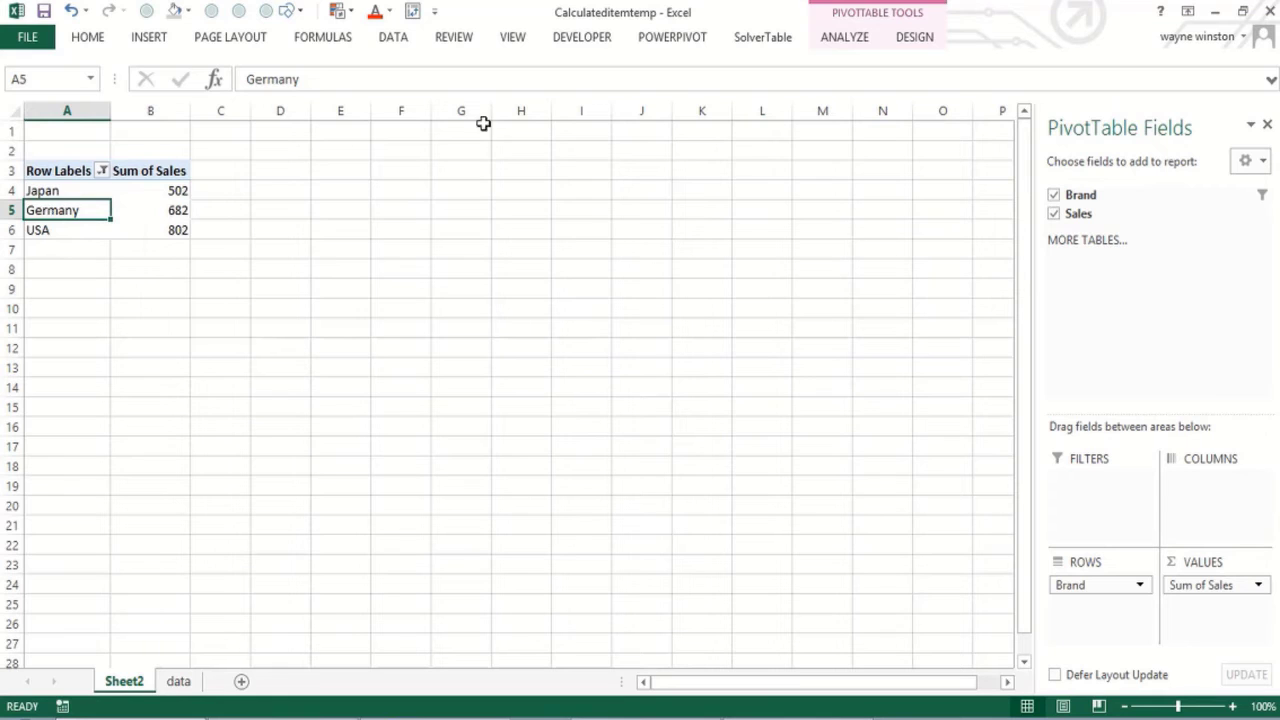
{"action": "left_click", "coordinate": [845, 38]}
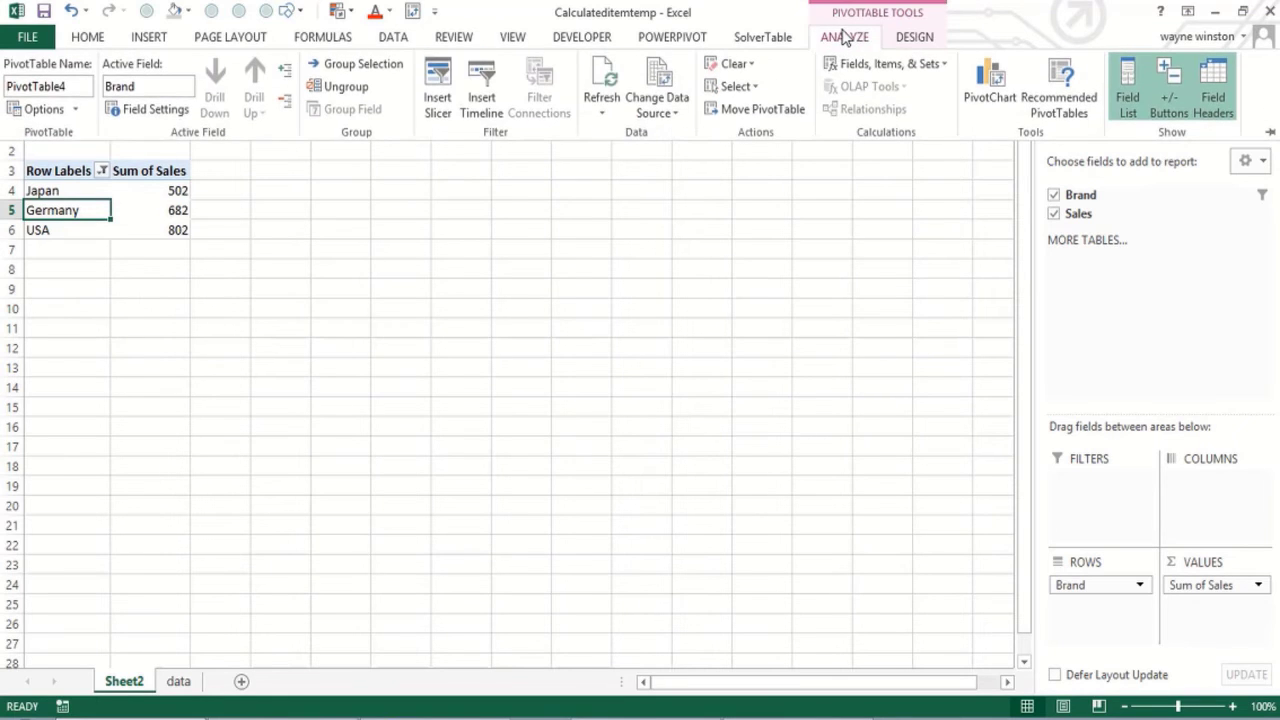
{"action": "left_click", "coordinate": [855, 66]}
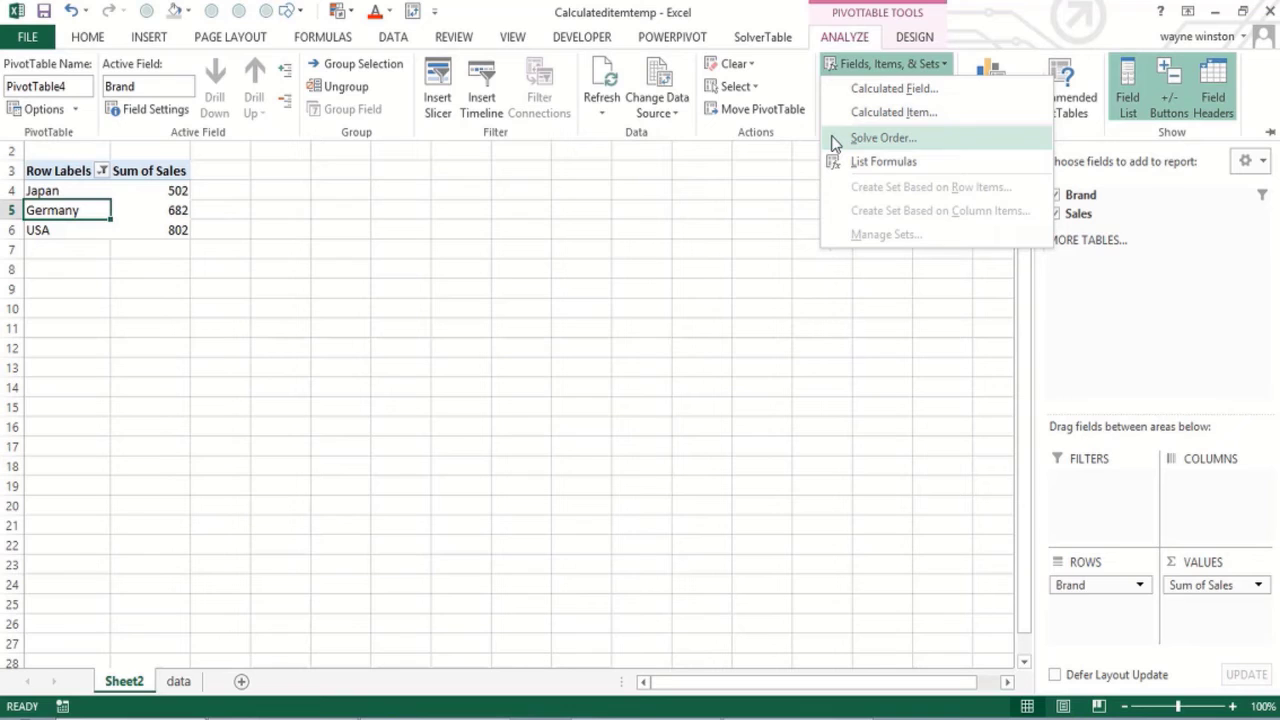
{"action": "key", "text": "Escape"}
{"action": "left_click", "coordinate": [707, 305]}
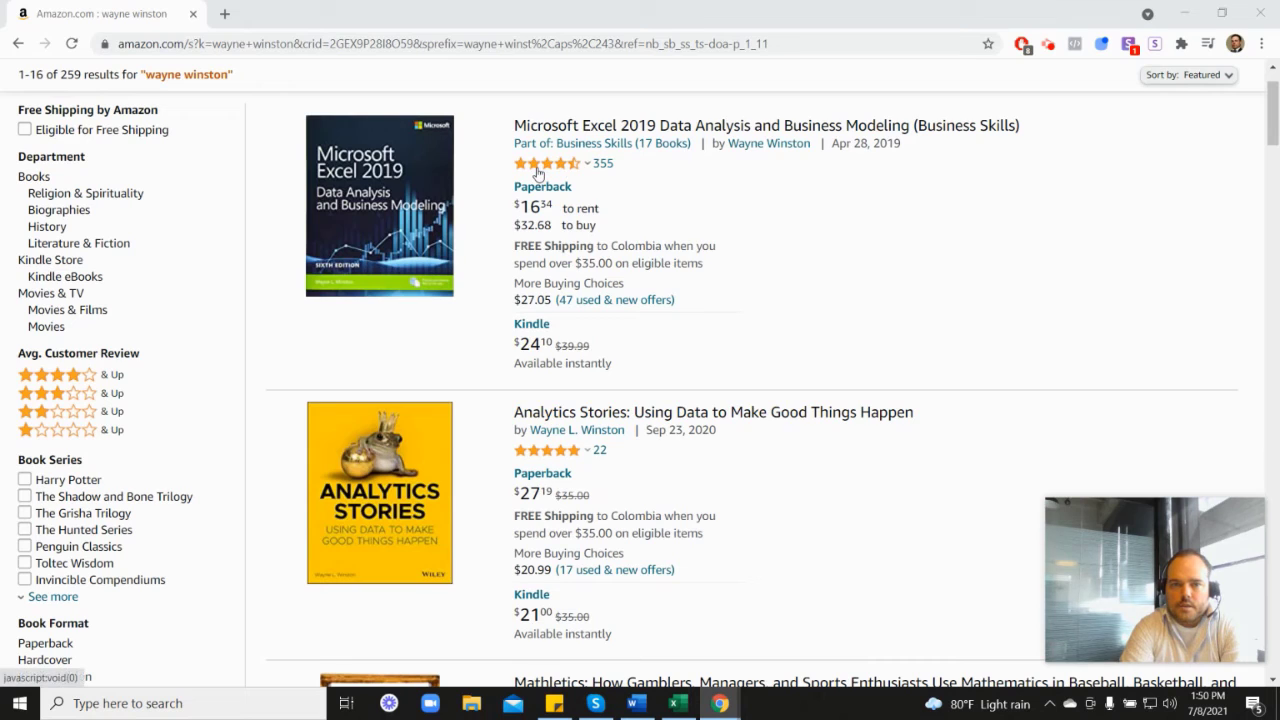
Look through the author's book listings in the Amazon search results, including Marketing Analytics: Data-Driven Techniques with Microsoft Excel
{"action": "mouse_move", "coordinate": [548, 172]}
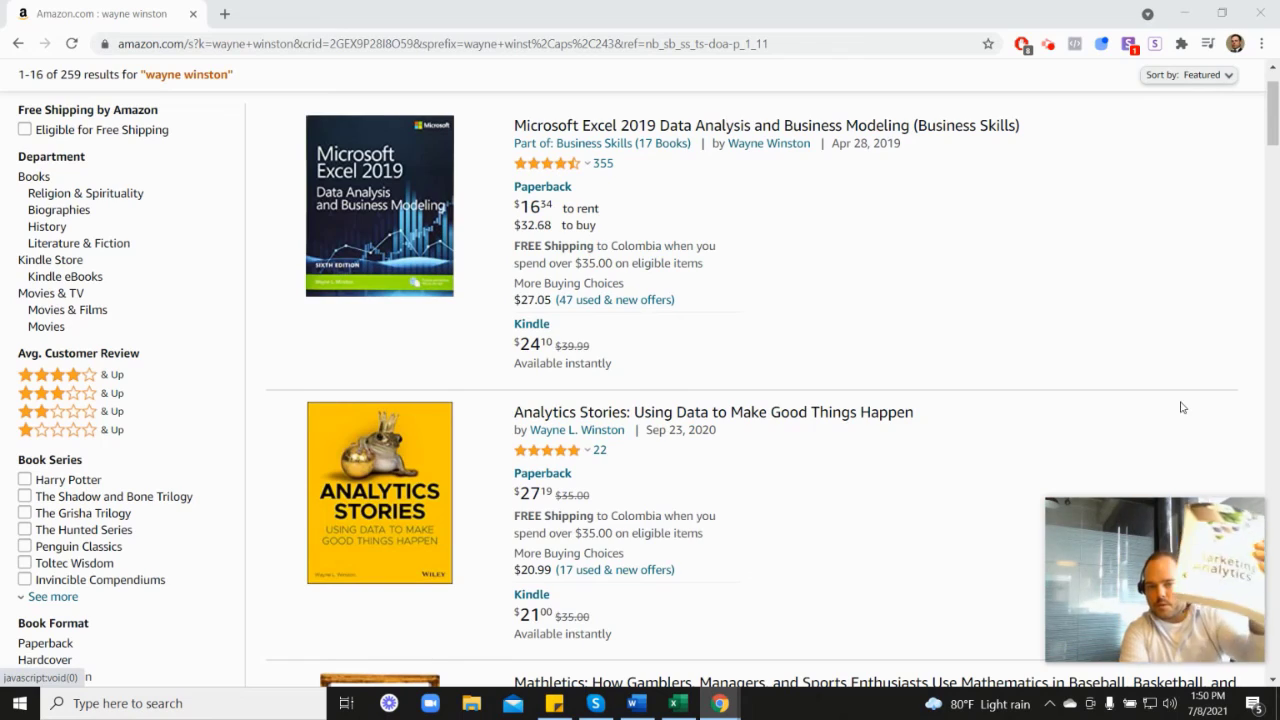
{"action": "scroll", "coordinate": [1180, 406], "scroll_direction": "down", "scroll_amount": 6}
{"action": "scroll", "coordinate": [1046, 496], "scroll_direction": "down", "scroll_amount": 2}
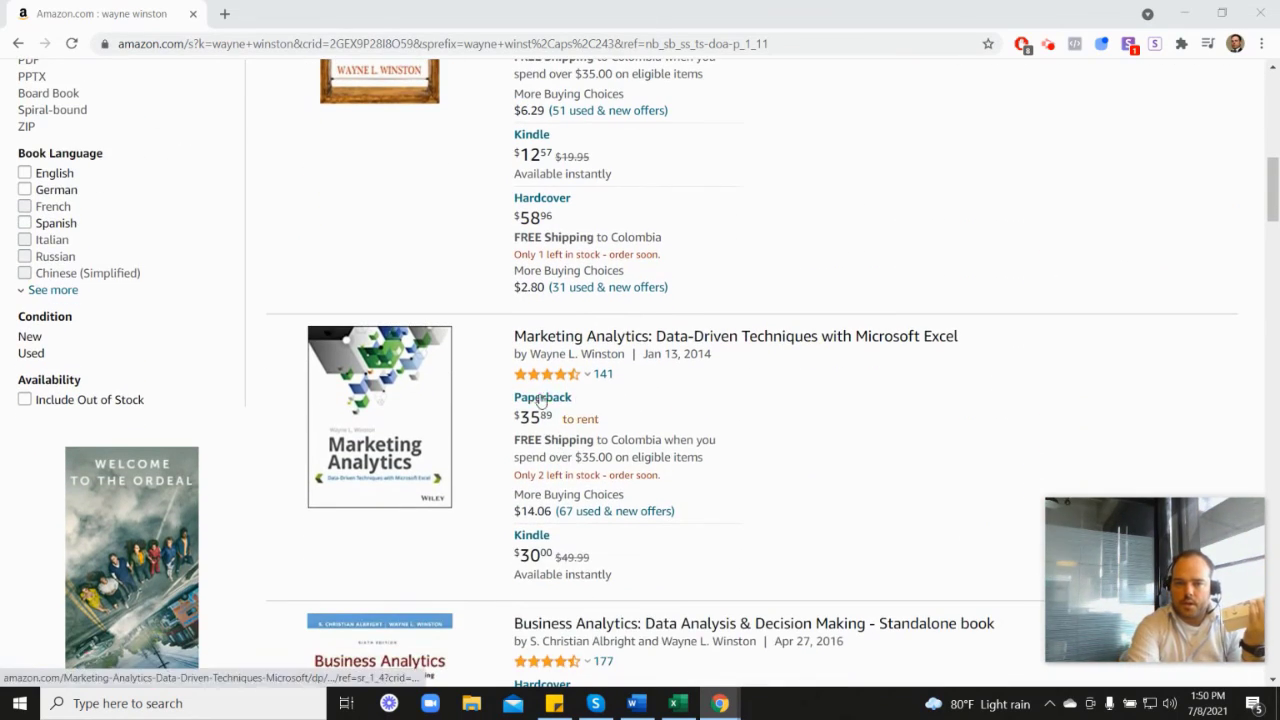
{"action": "mouse_move", "coordinate": [563, 378]}
{"action": "scroll", "coordinate": [745, 380], "scroll_direction": "up", "scroll_amount": 6}
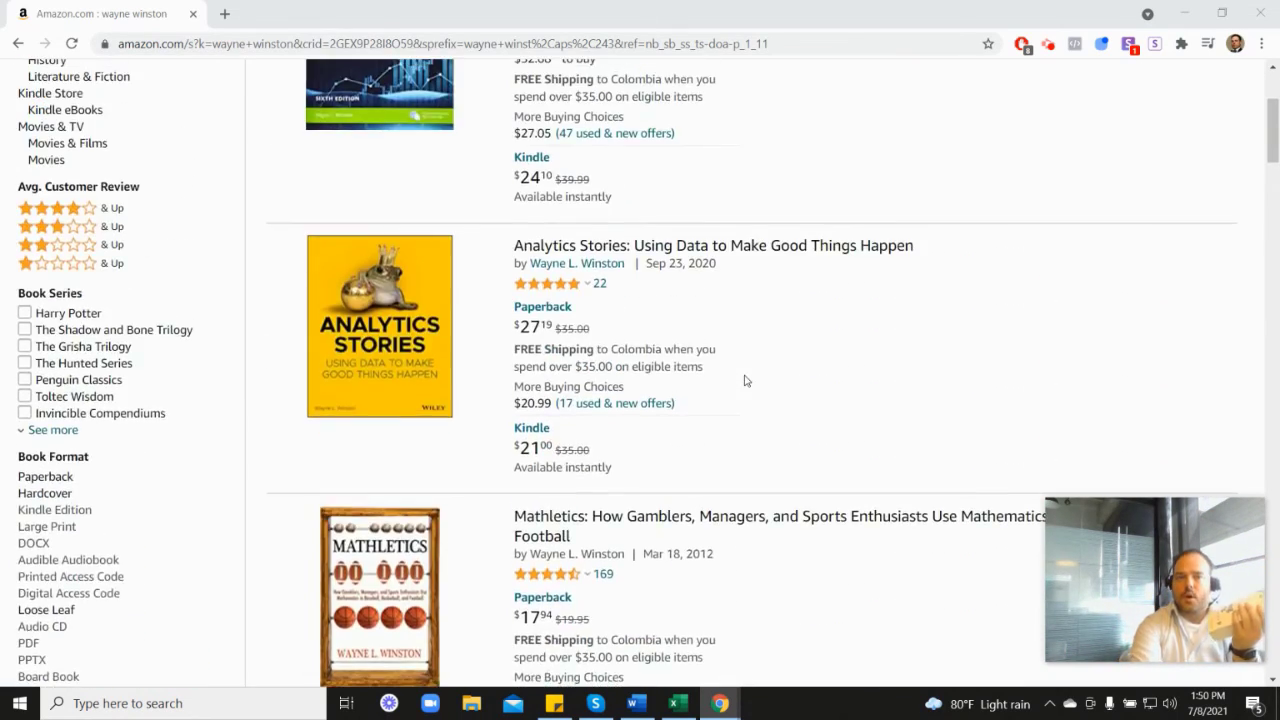